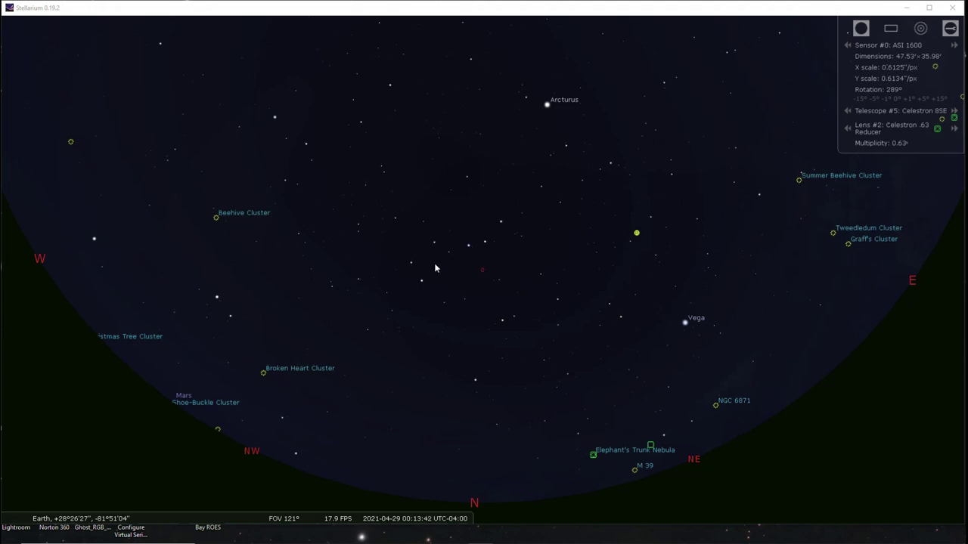
Select the Whirlpool Galaxy (M 51) in Stellarium and zoom in toward it
left_click(490, 217)
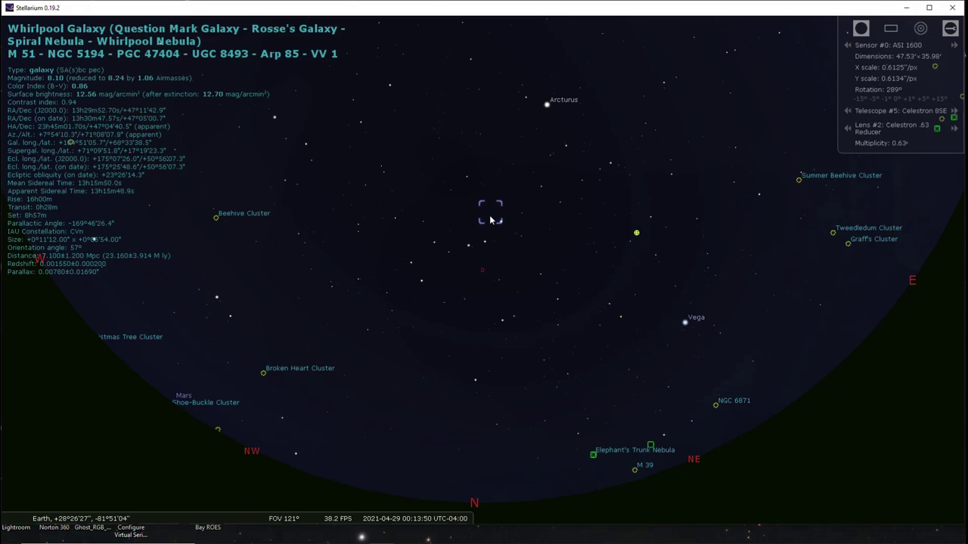
scroll(489, 215, "up", 2)
scroll(489, 216, "up", 2)
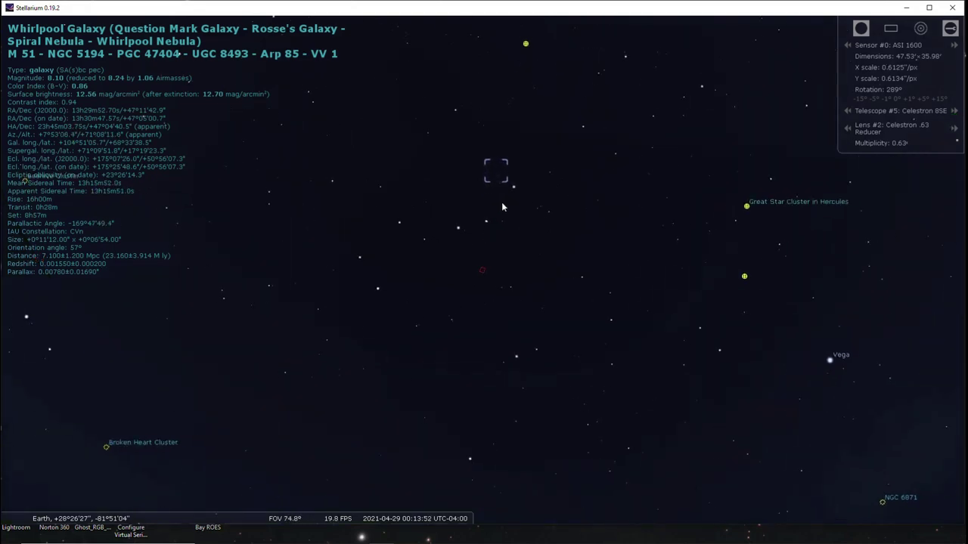
mouse_move(501, 202)
left_mouse_down()
mouse_move(490, 335)
mouse_move(491, 322)
left_mouse_up()
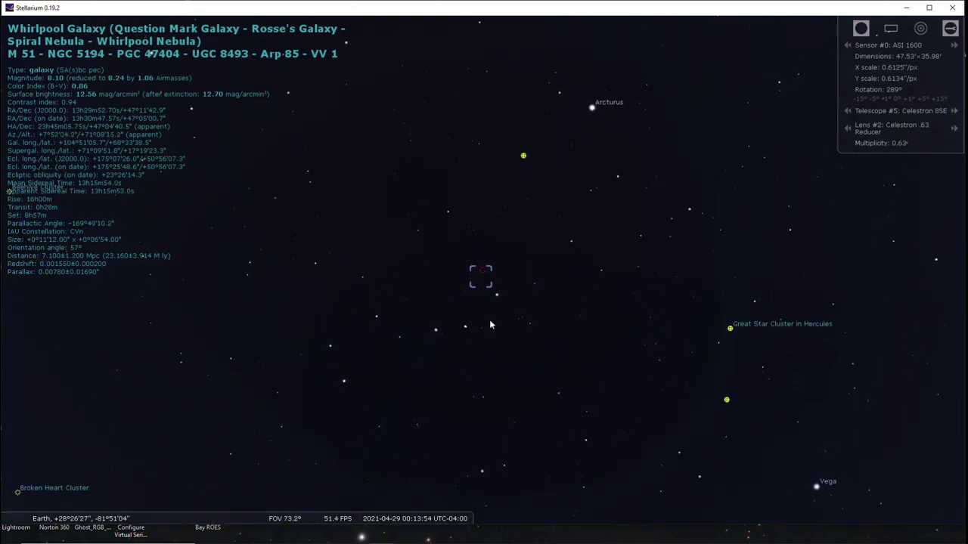
Zoom in until the ASI 1600 sensor frame appears, centre M 51 within it, then zoom back out
scroll(507, 309, "up", 4)
scroll(507, 308, "up", 3)
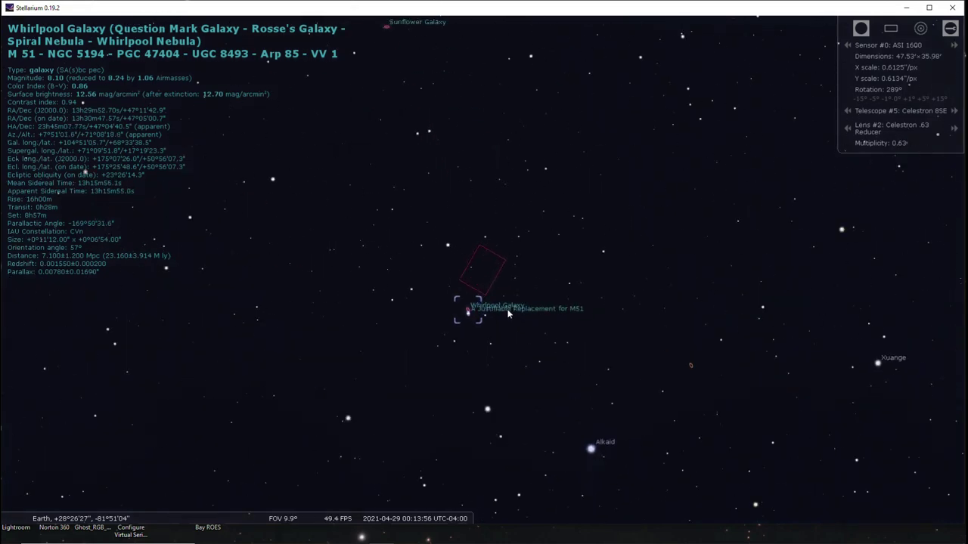
scroll(519, 275, "up", 2)
scroll(521, 277, "up", 4)
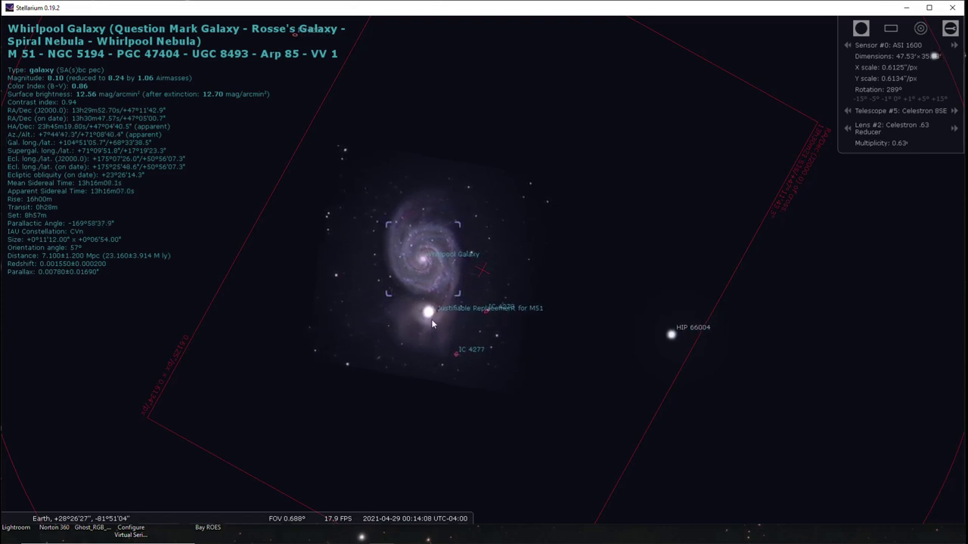
left_click_drag(570, 294, 601, 296)
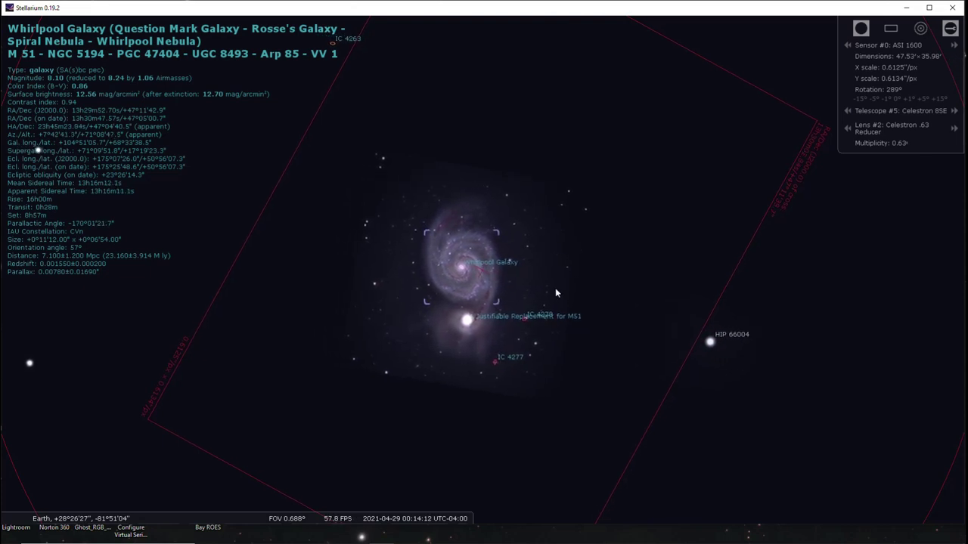
left_click_drag(555, 287, 580, 293)
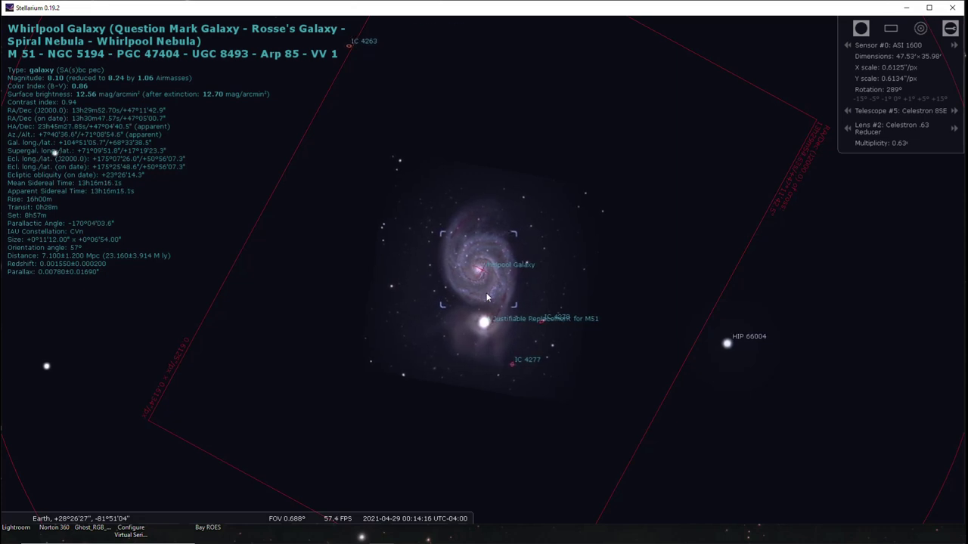
scroll(589, 304, "down", 10)
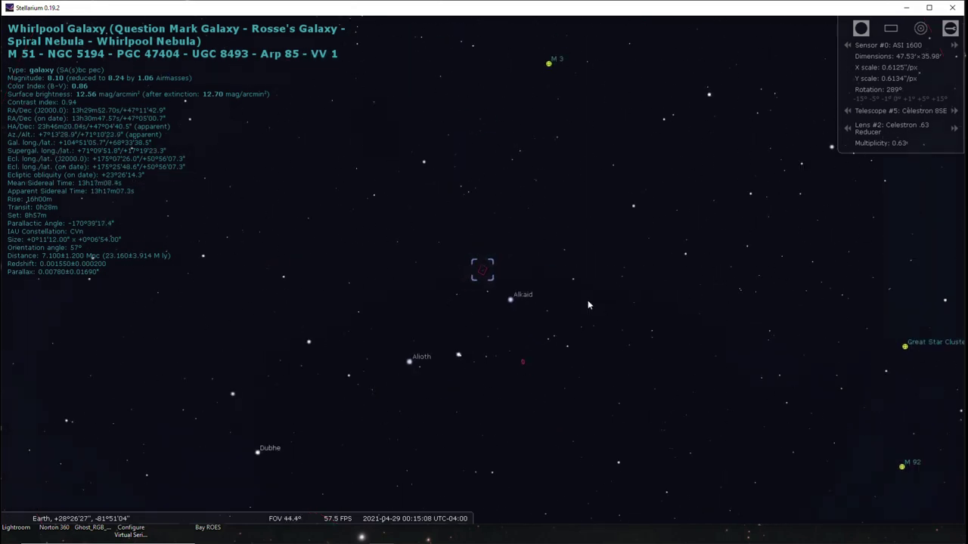
Zoom out and back in around M 51 to about a 31.8° field showing Alkaid and Mizar
scroll(588, 305, "down", 3)
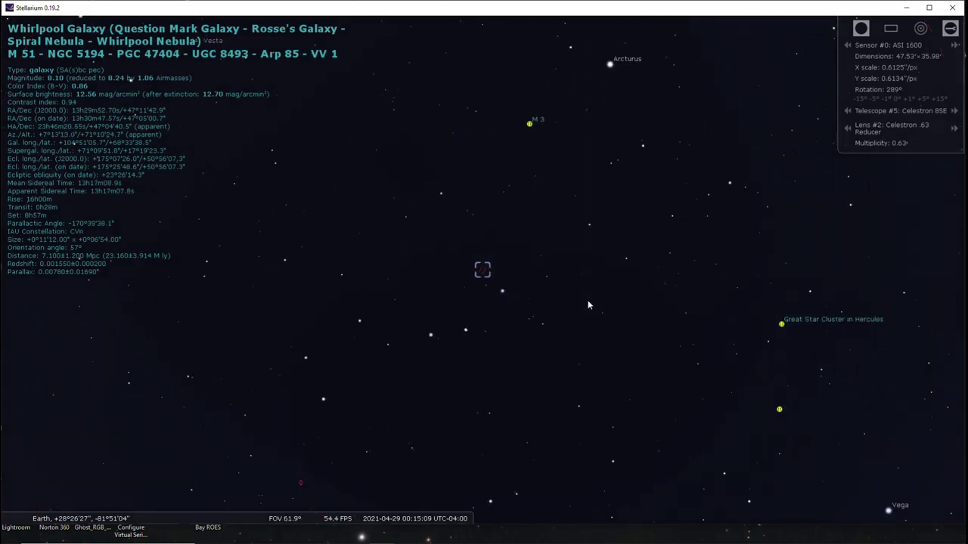
scroll(541, 360, "down", 2)
scroll(541, 360, "down", 3)
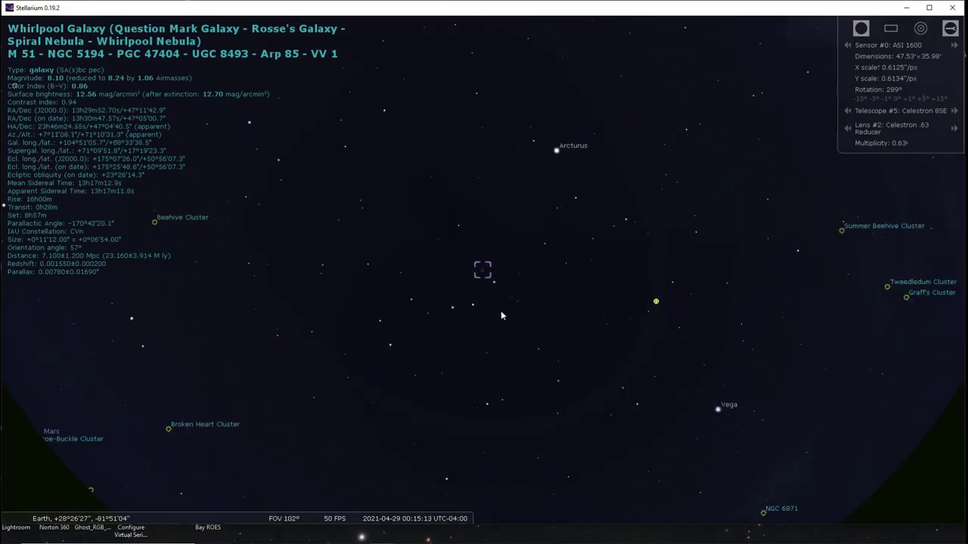
scroll(497, 283, "up", 2)
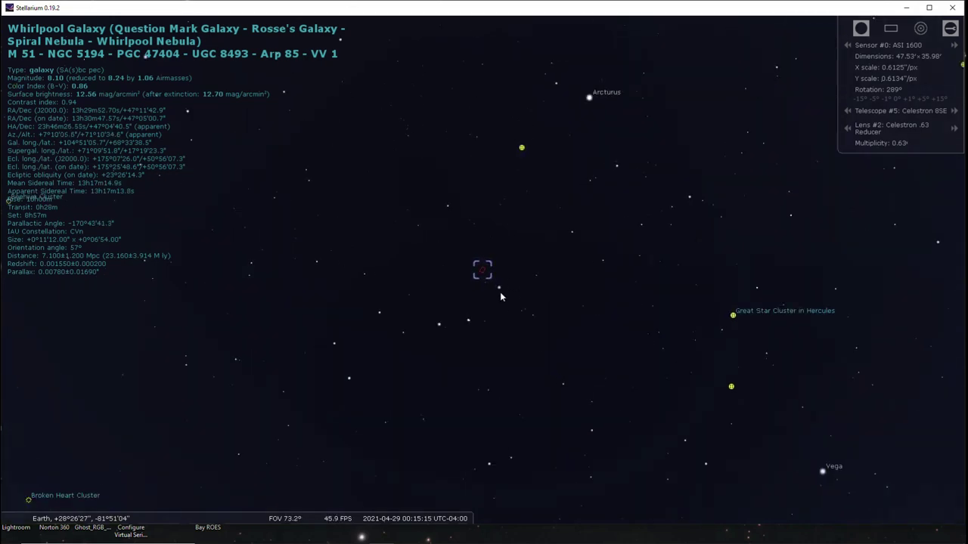
scroll(503, 292, "up", 2)
scroll(514, 291, "up", 3)
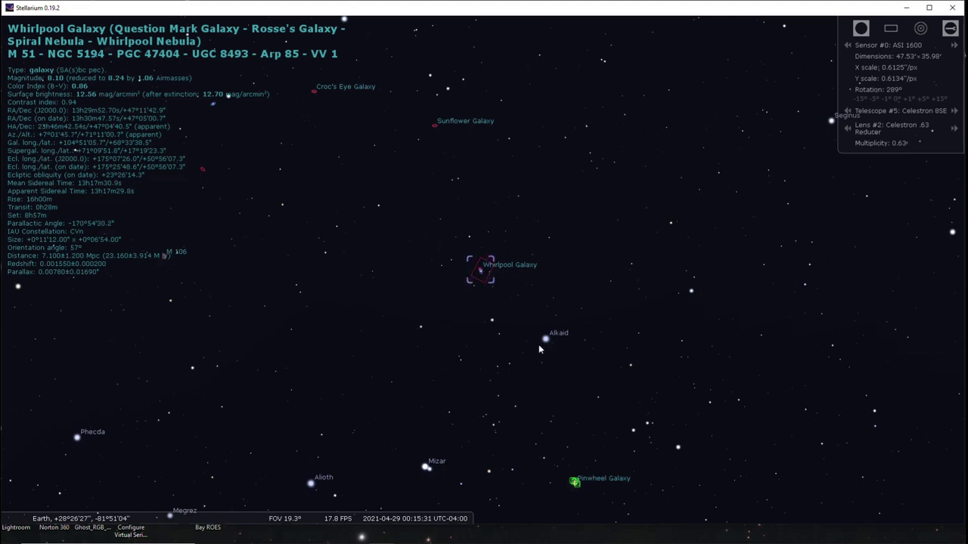
scroll(539, 340, "down", 3)
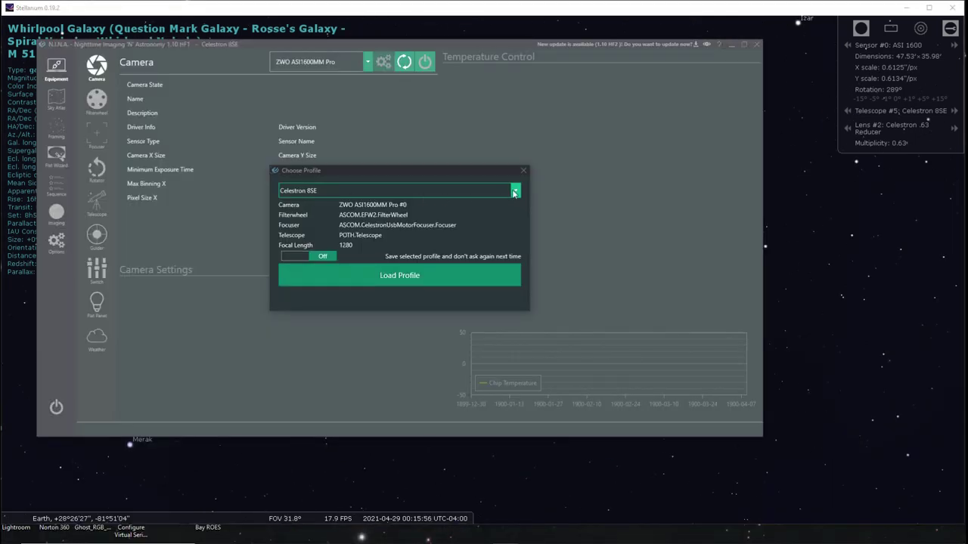
Pick Celestron 8SE in the Choose Profile list and load that profile
left_click(511, 192)
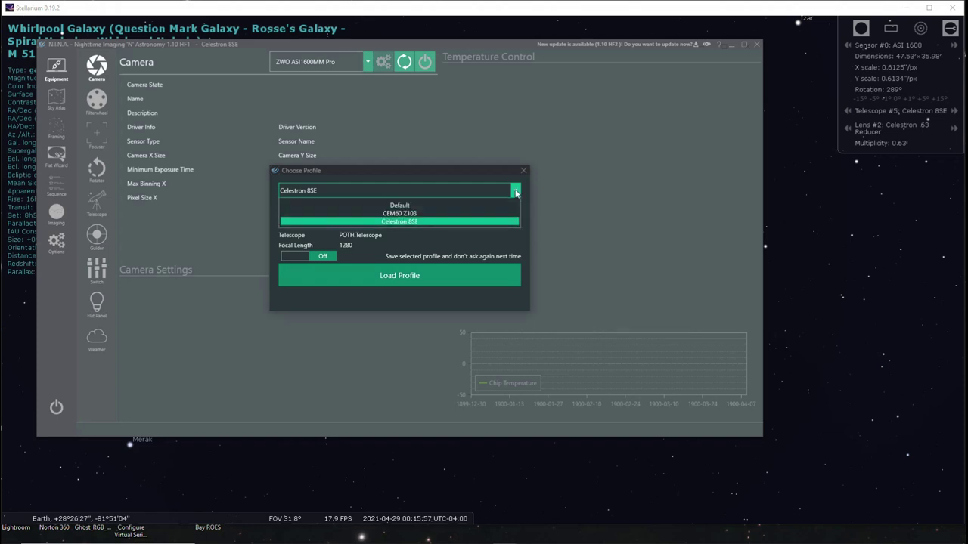
left_click(413, 223)
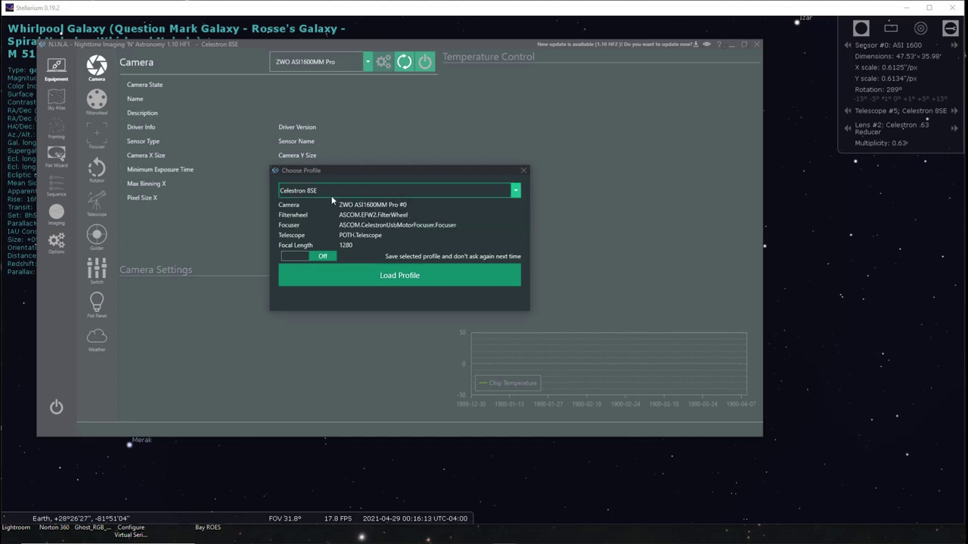
left_click(408, 277)
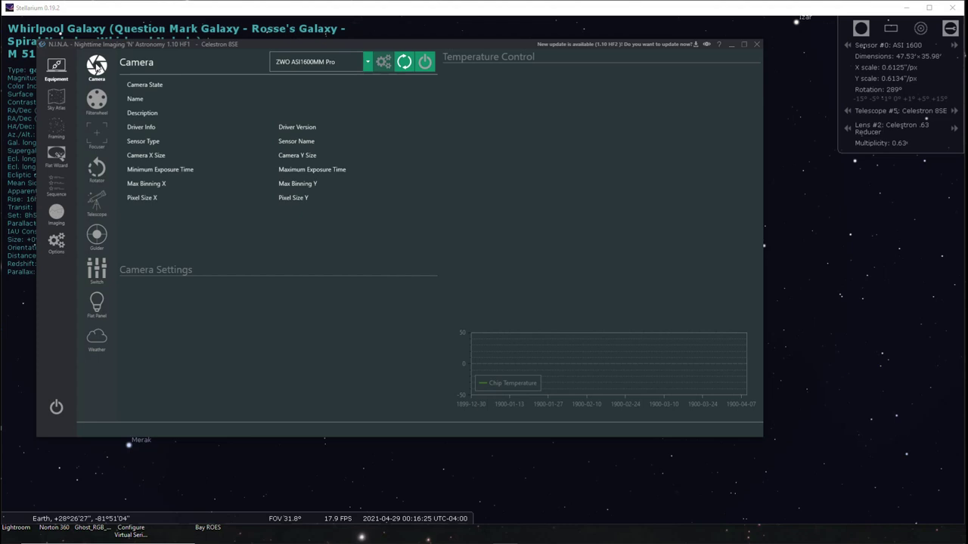
Connect the ZWO ASI1600MM Pro and cool it to -15, then connect ZWO FilterWheel (1)
left_click(432, 66)
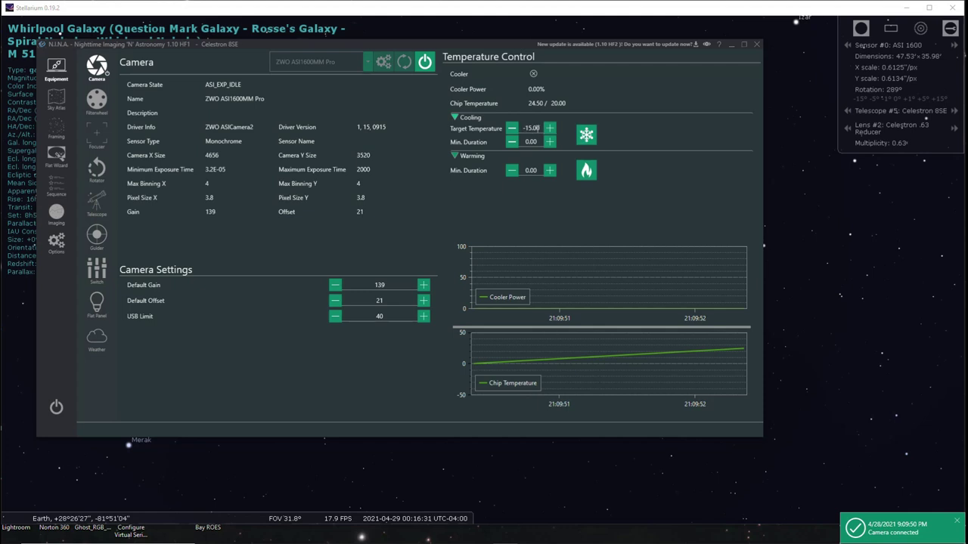
left_click(587, 135)
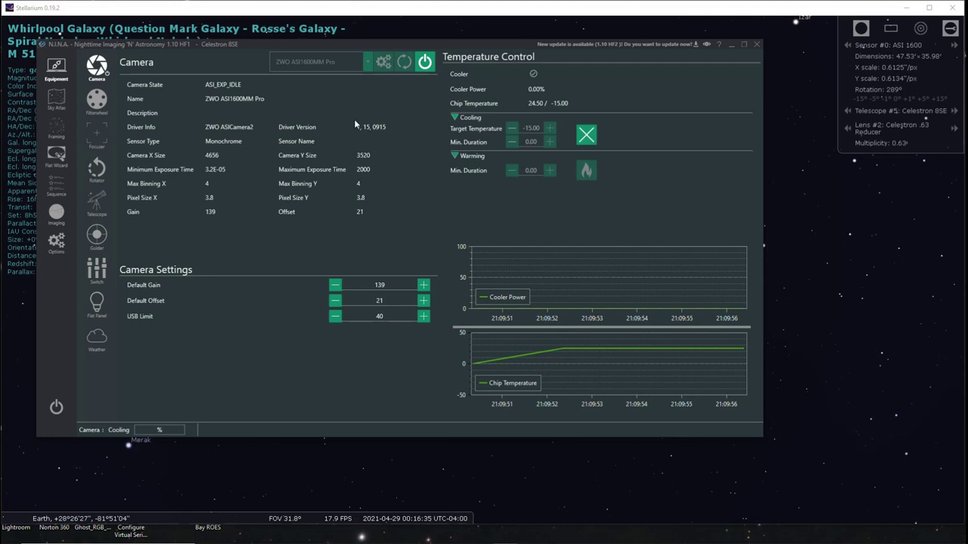
left_click(96, 99)
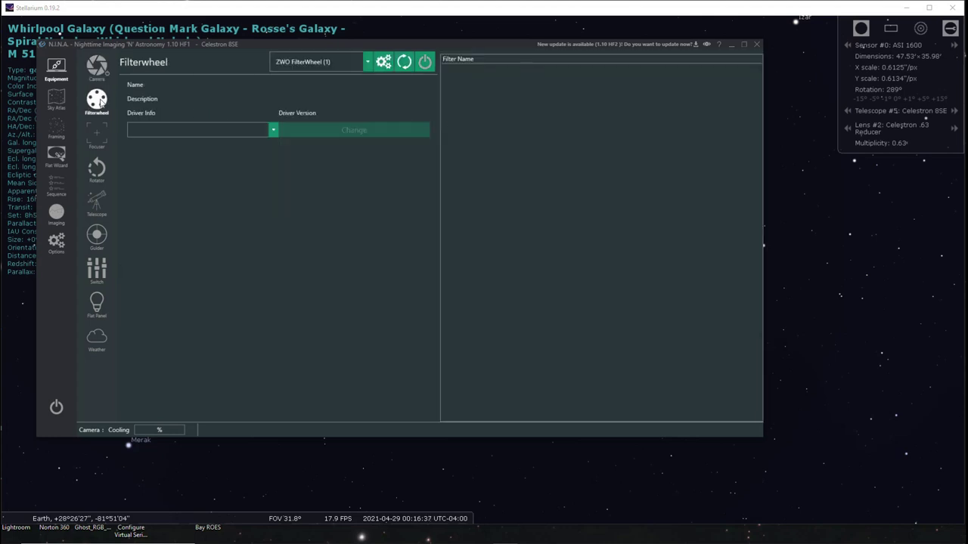
left_click(426, 65)
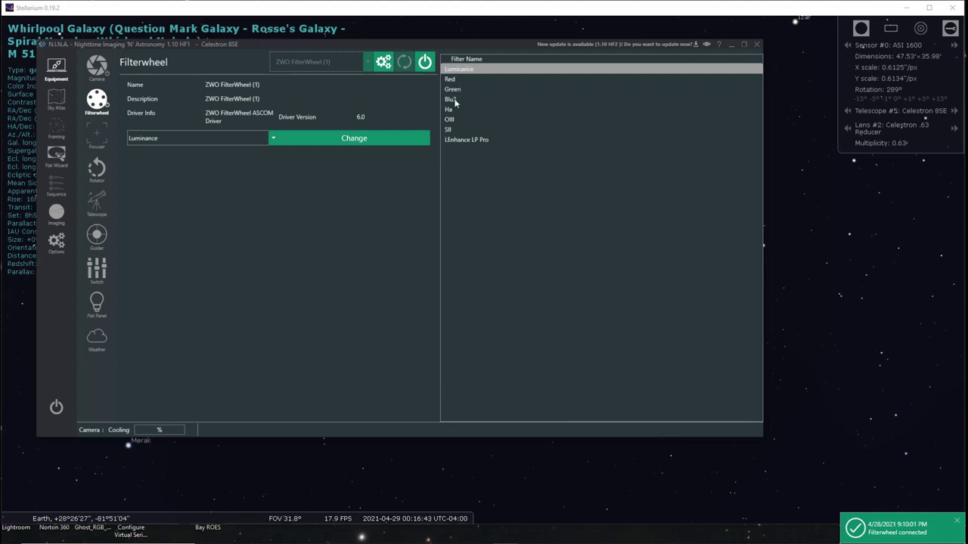
Connect the Celestron USB Focuser and POTH Hub mount, syncing latitude/longitude with 'Telescope to NINA'
left_click(99, 137)
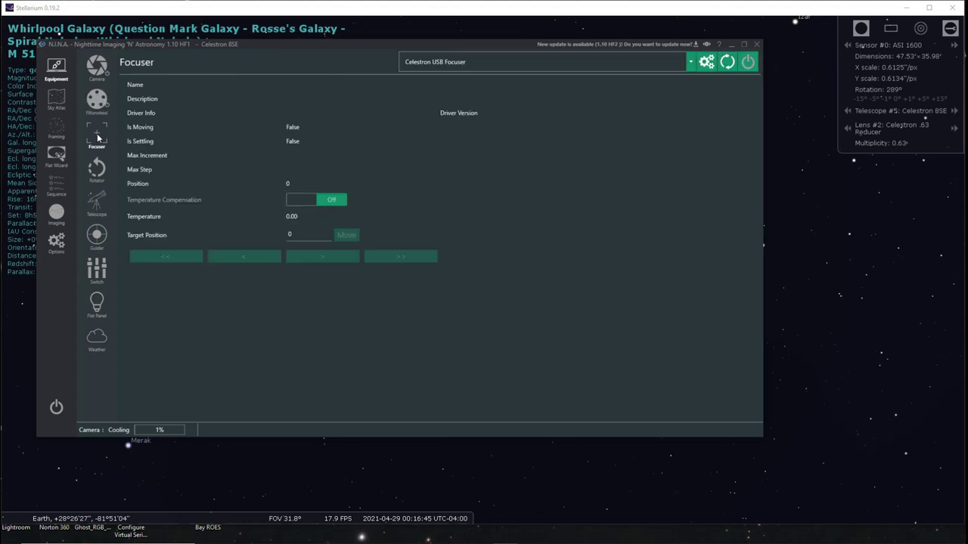
left_click(748, 63)
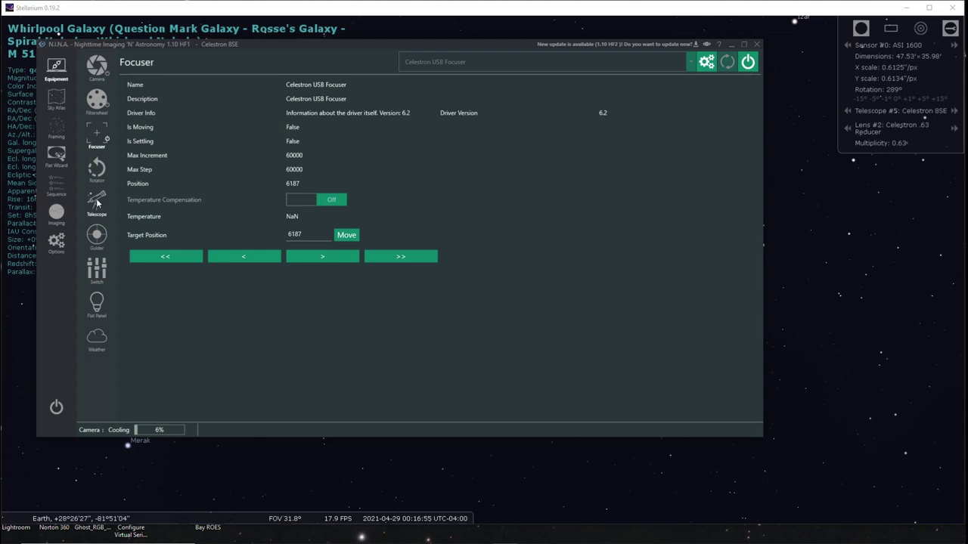
left_click(97, 201)
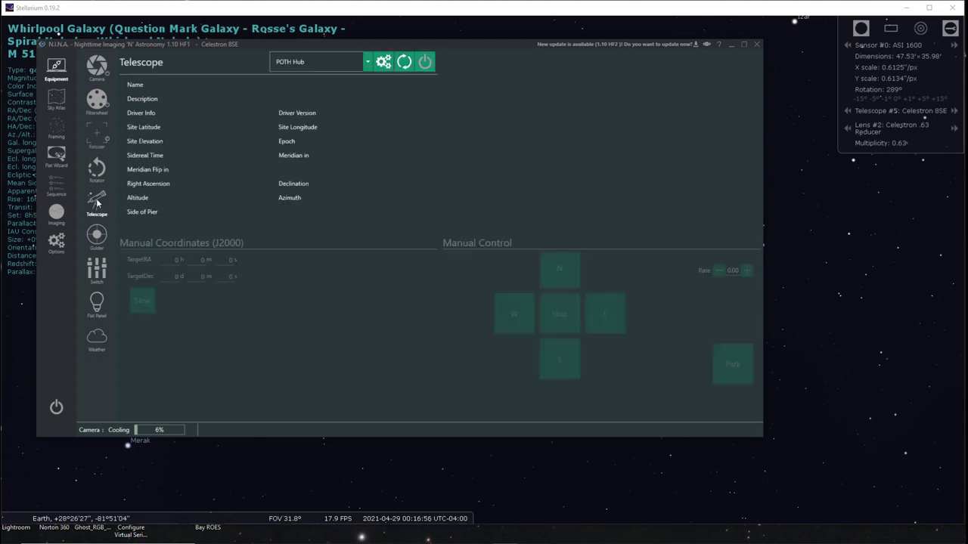
left_click(431, 69)
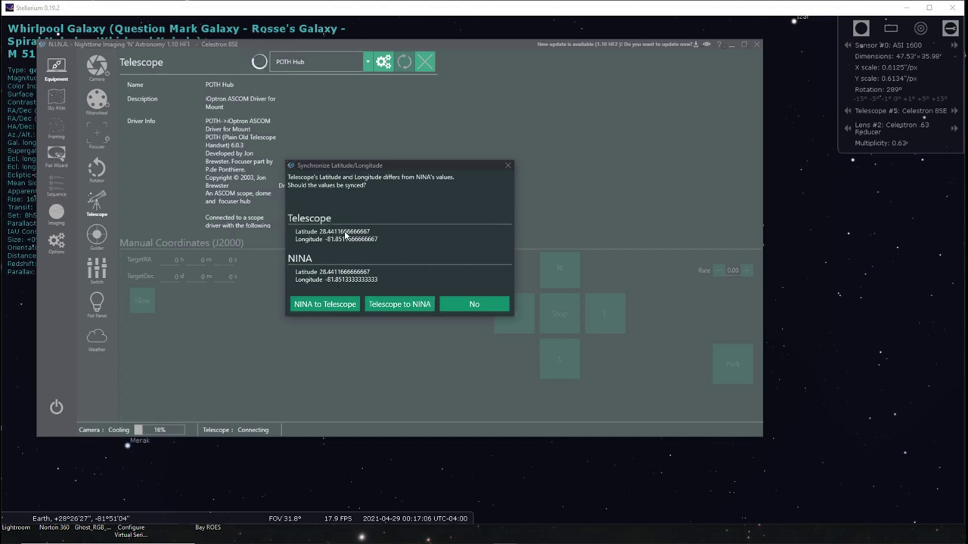
left_click(404, 305)
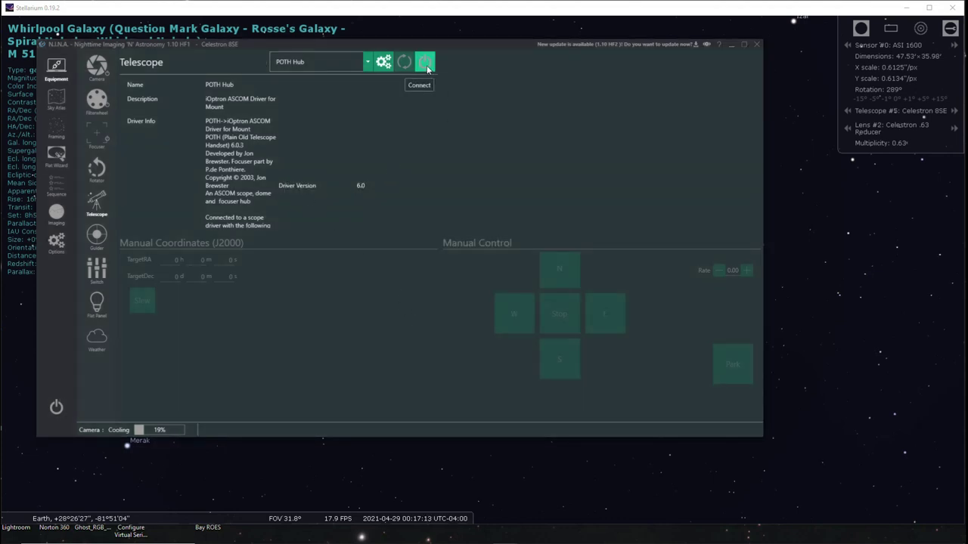
left_click(428, 67)
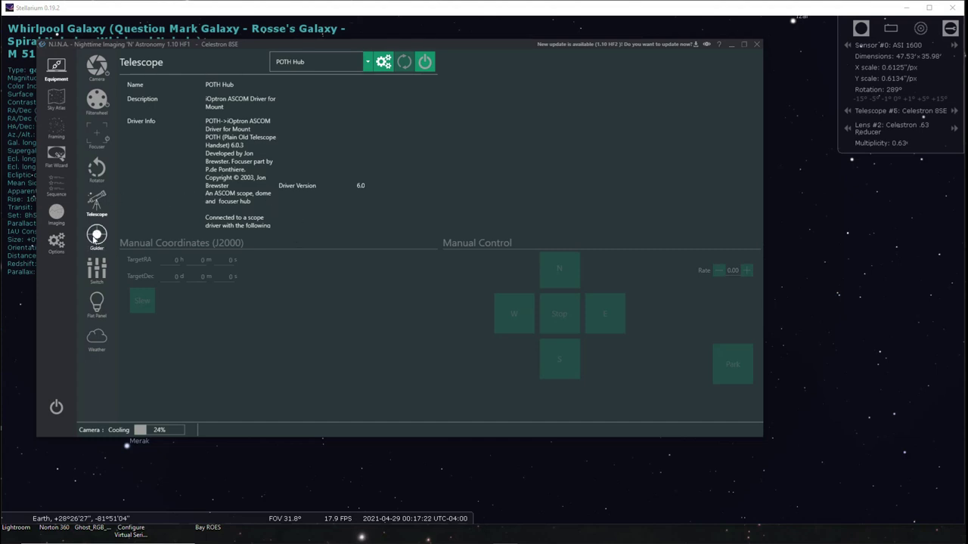
left_click(95, 237)
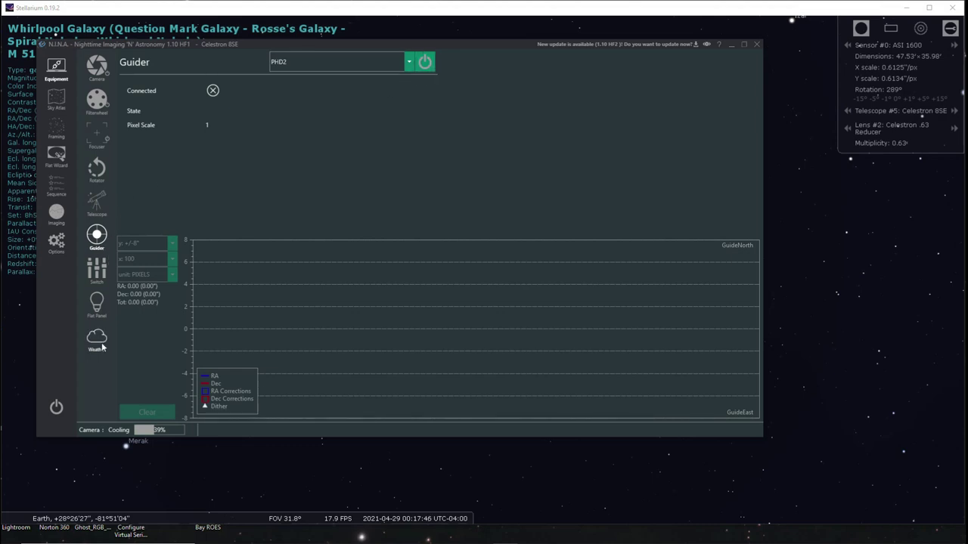
Search the Sky Atlas for 'alk' (Alkaid), which returns no matching objects
left_click(53, 98)
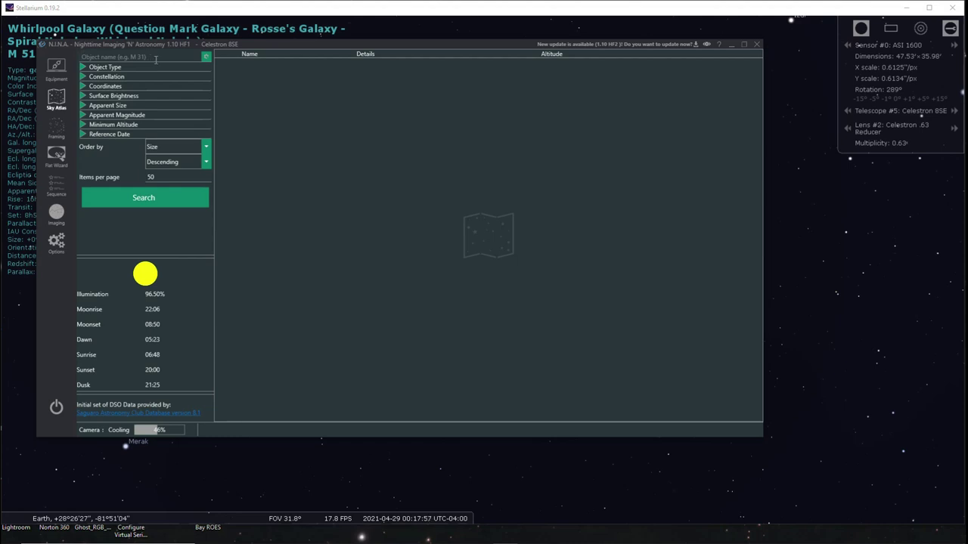
type("alkaid")
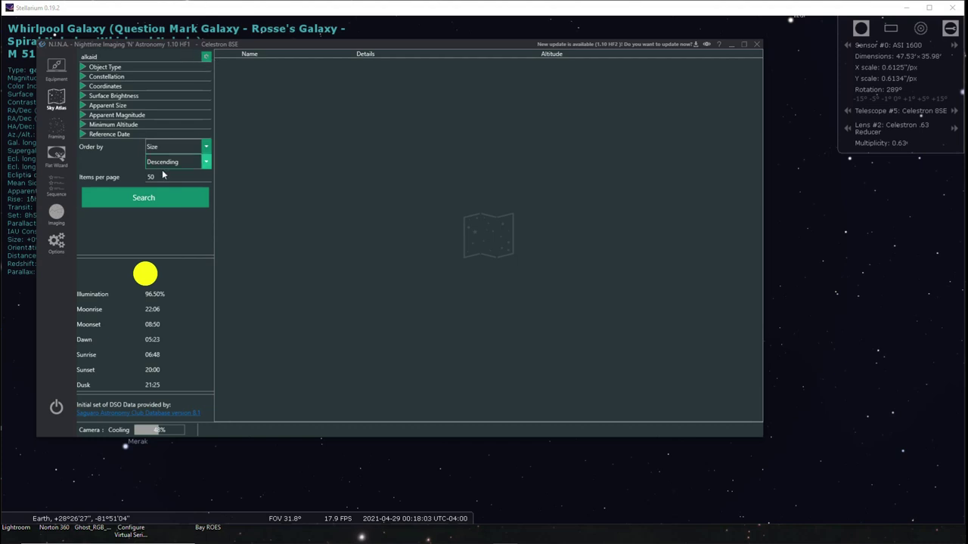
left_click(155, 198)
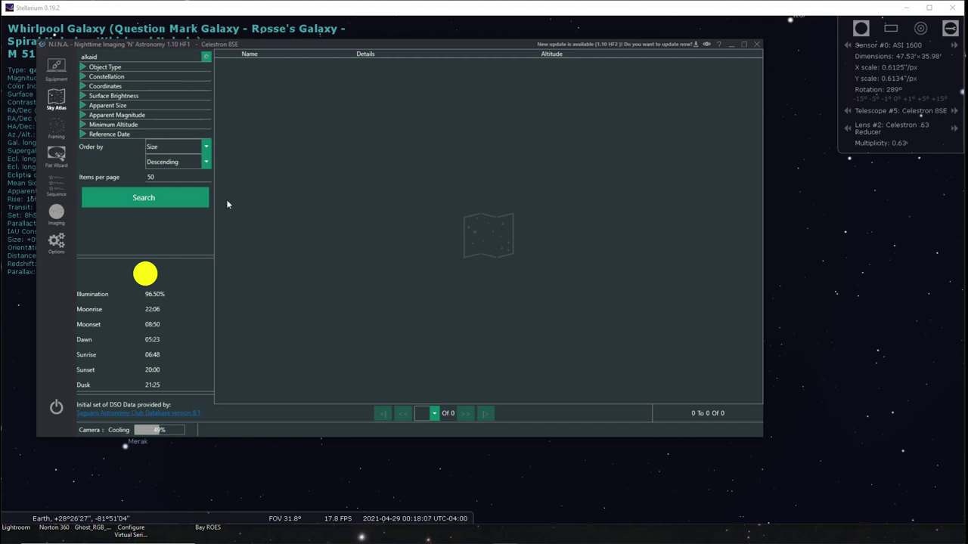
left_click(58, 213)
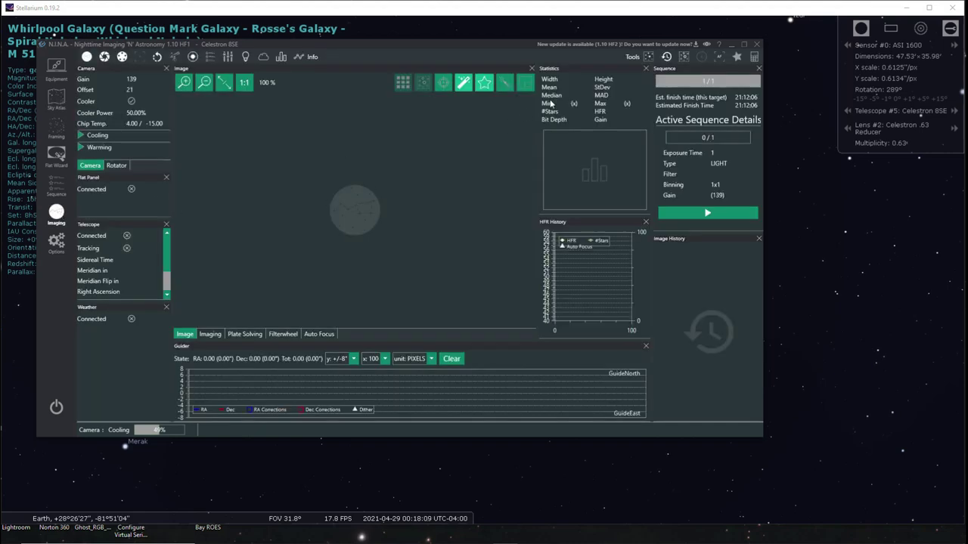
Choose Alkaid as the manual focus target and dock the Manual Focus Targets panel on the right
left_click(737, 58)
left_click(363, 335)
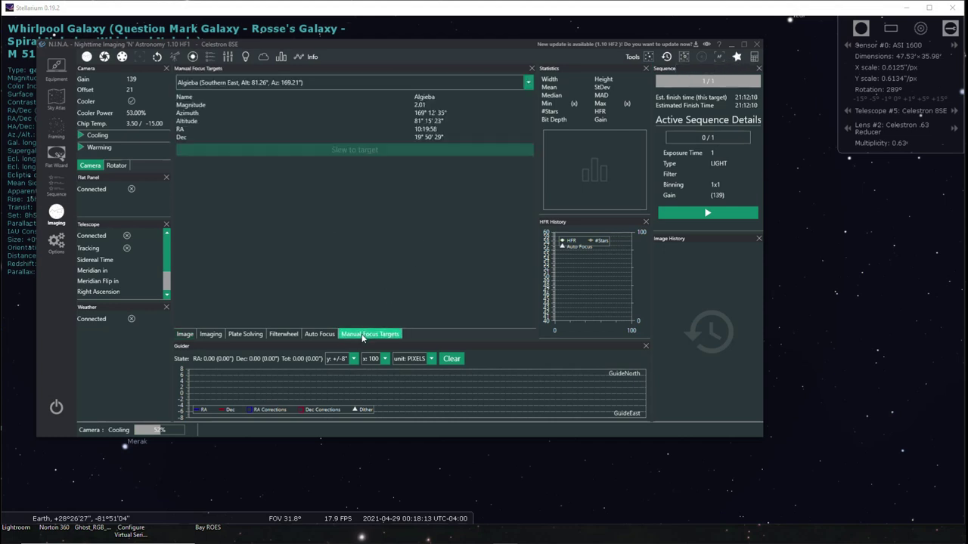
left_click(242, 81)
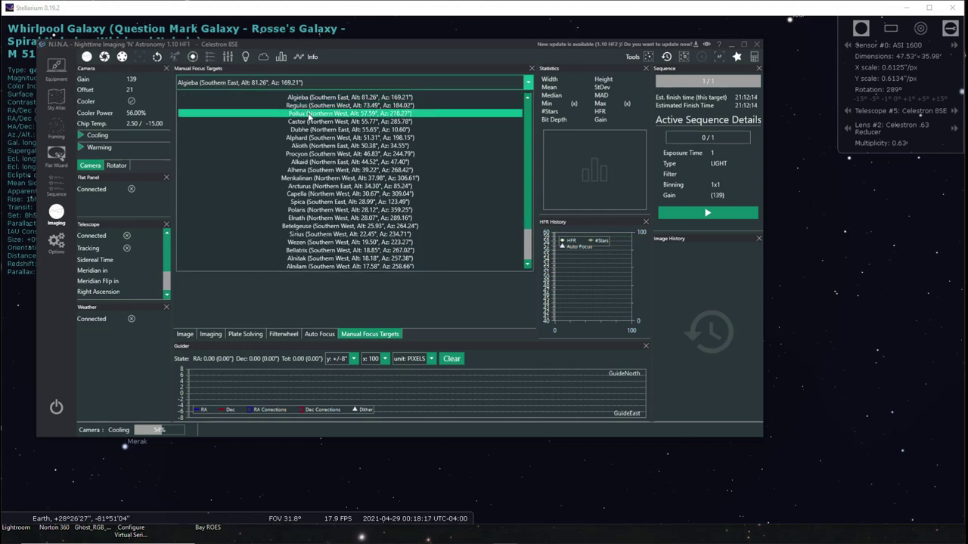
left_click(314, 162)
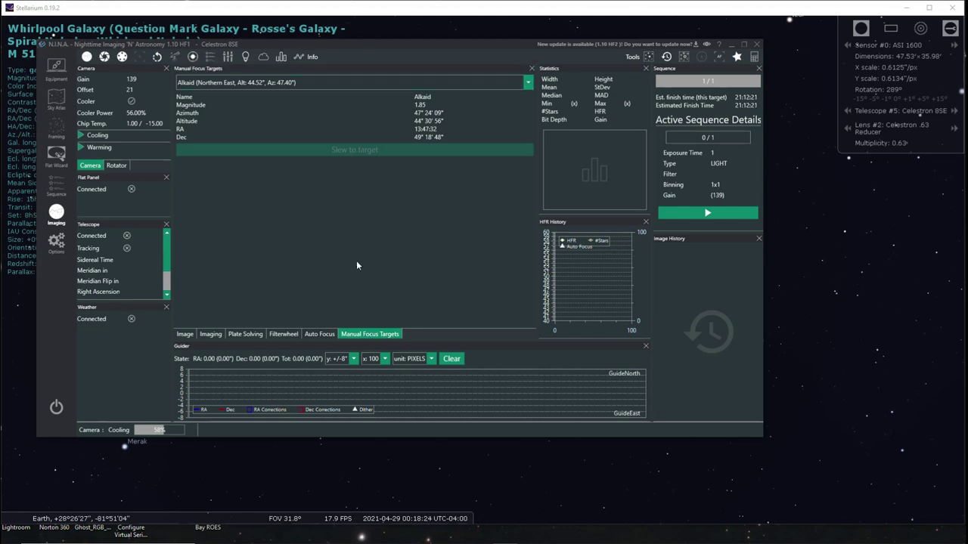
left_click_drag(373, 334, 709, 344)
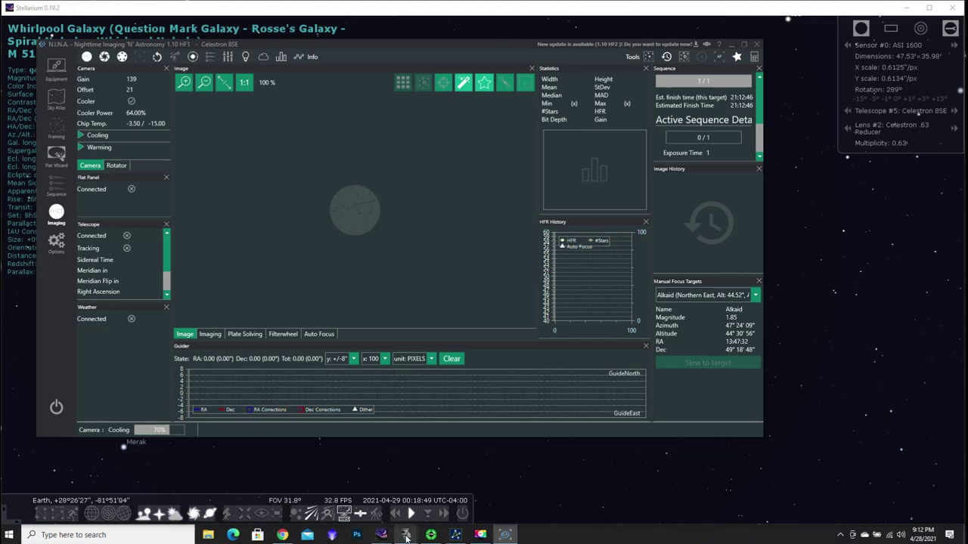
Enable Tracking for the CEM60 in iOptron Commander, then switch back to N.I.N.A
mouse_move(406, 536)
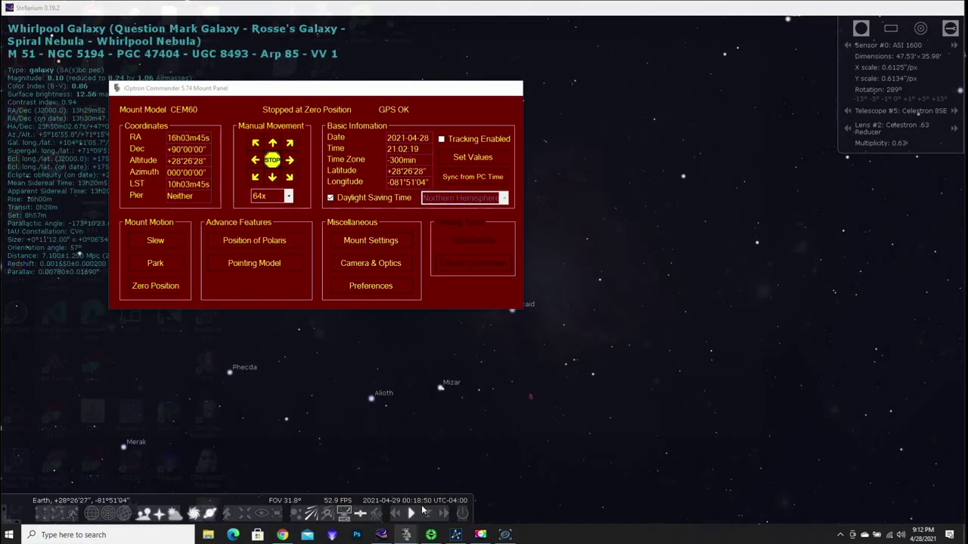
left_click(445, 490)
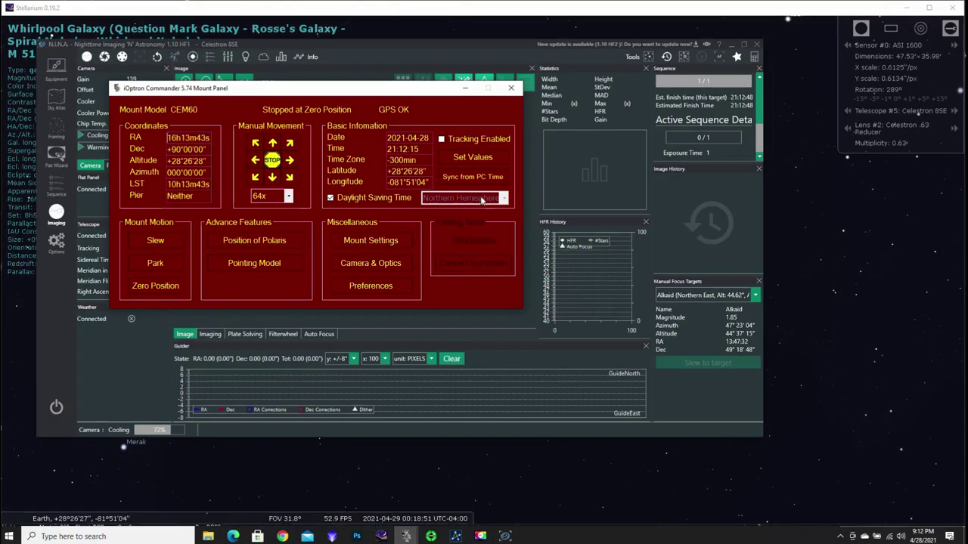
left_click(456, 142)
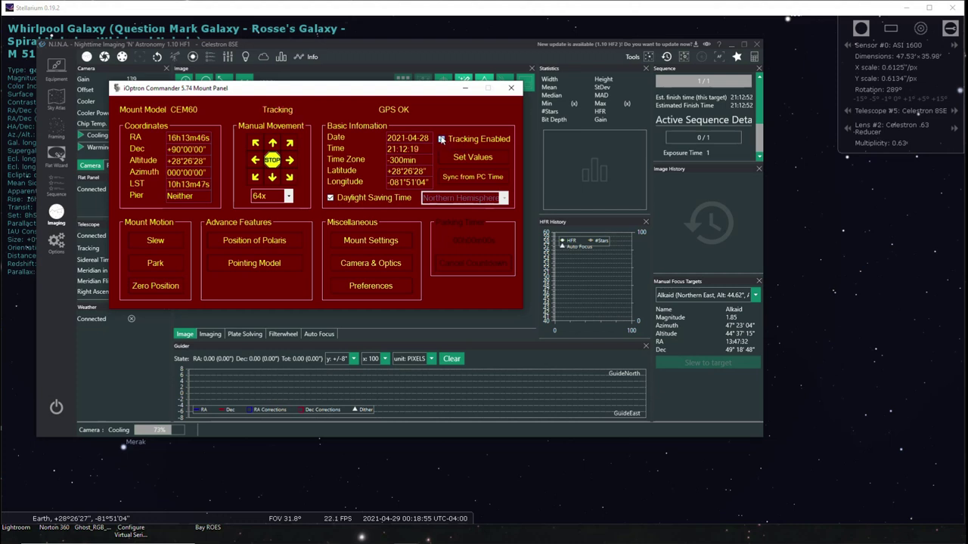
left_click(691, 391)
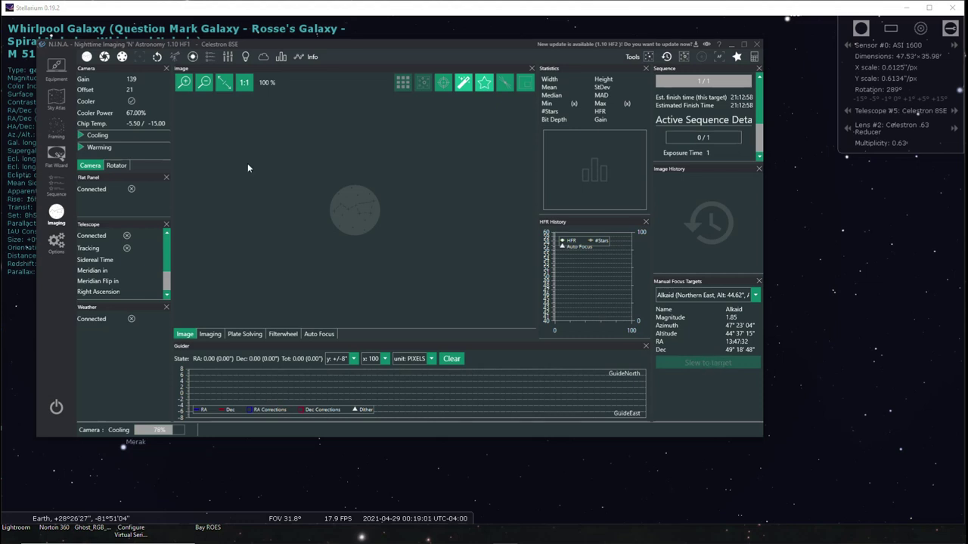
left_click(56, 66)
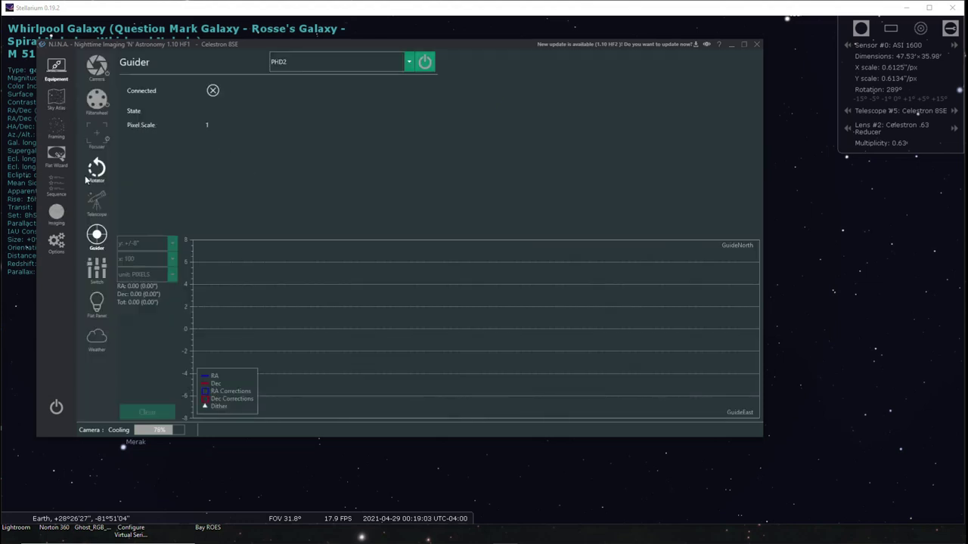
Attempt to connect the POTH Hub telescope, then select Alkaid in Stellarium and return to N.I.N.A
left_click(98, 202)
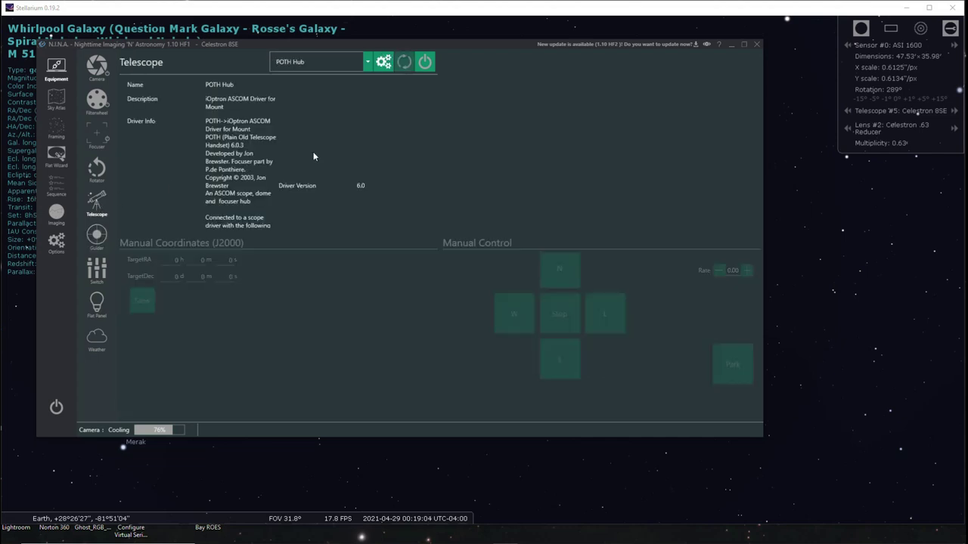
left_click(426, 63)
key("alt+Tab")
left_click(511, 311)
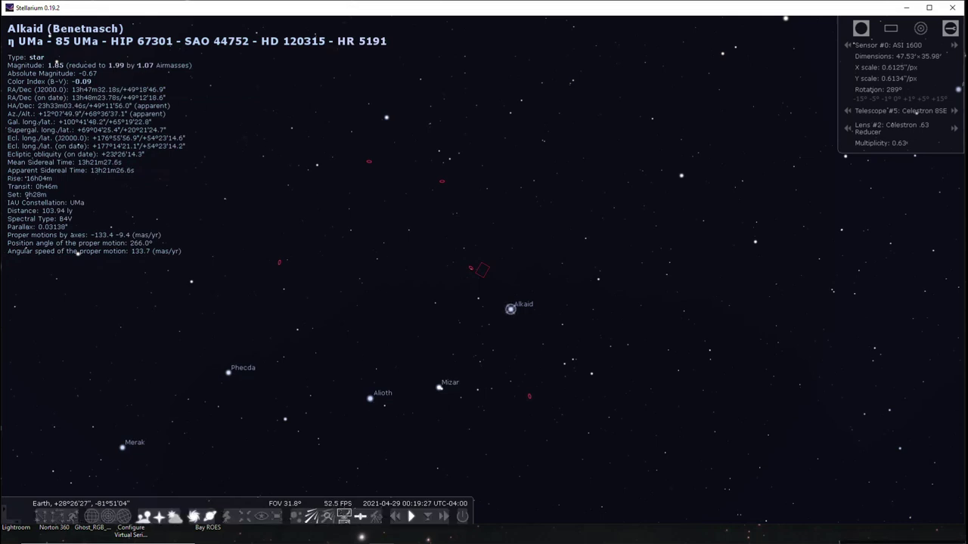
left_click(505, 535)
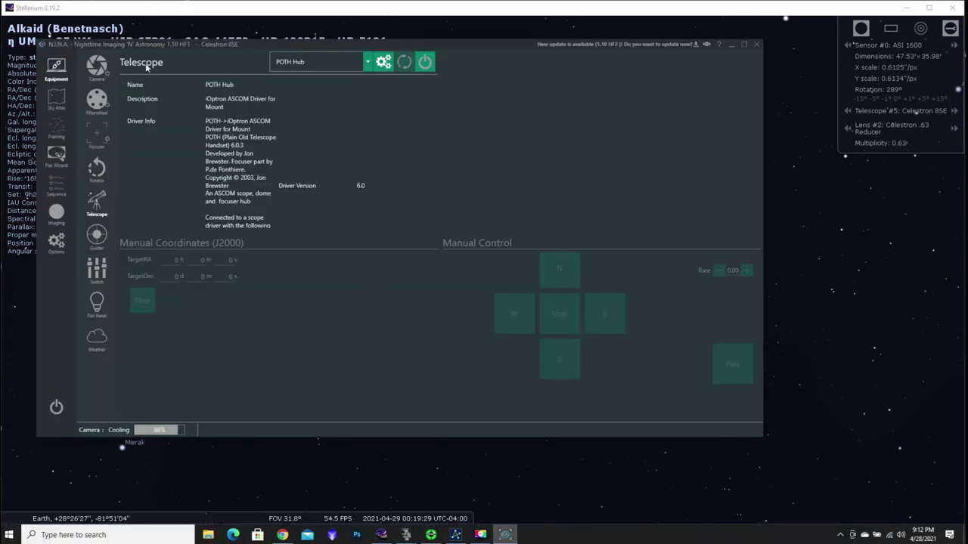
left_click(61, 134)
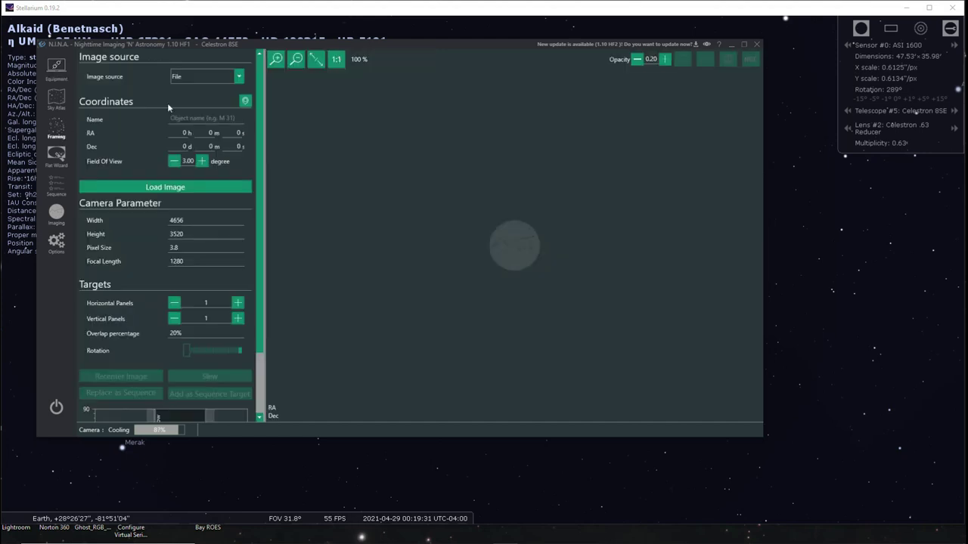
Use NASA Sky Survey as the image source and import Alkaid's (HIP 67301) coordinates from Stellarium
left_click(239, 77)
left_click(215, 92)
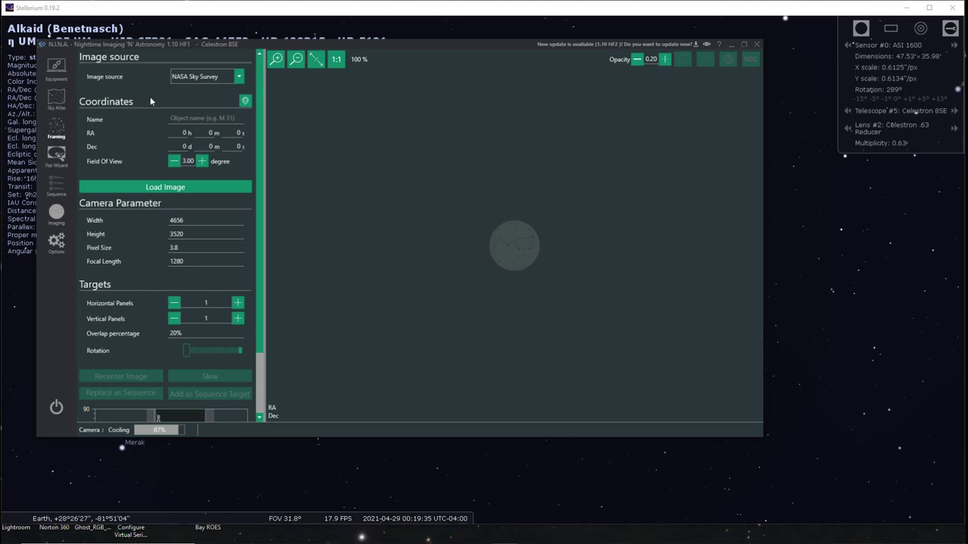
left_click(245, 102)
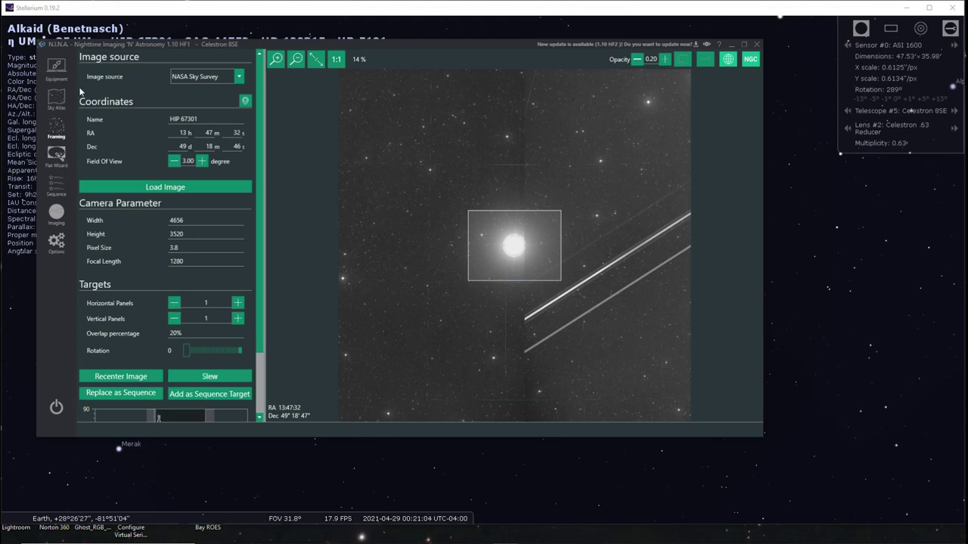
Connect the telescope, slew it to Alkaid, and bring up the imaging exposure settings
left_click(57, 68)
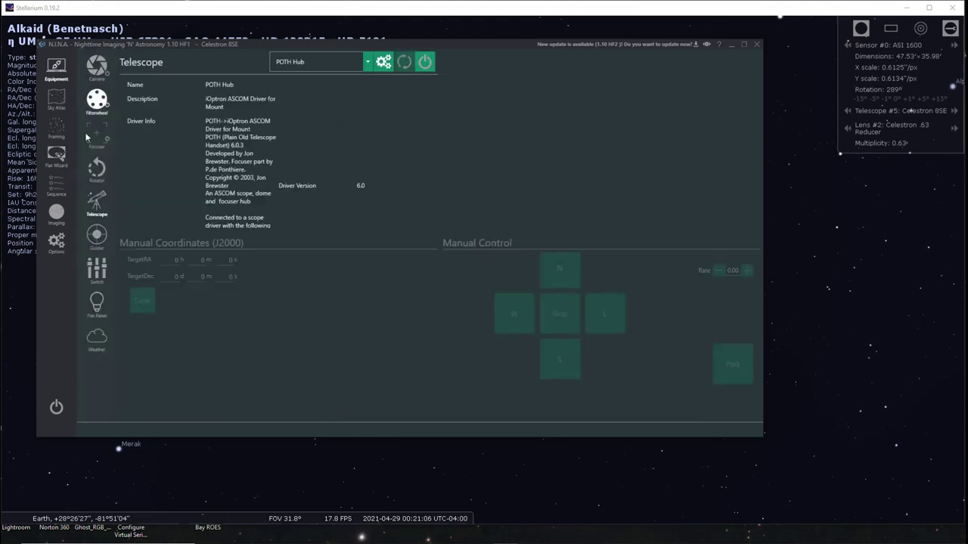
left_click(424, 62)
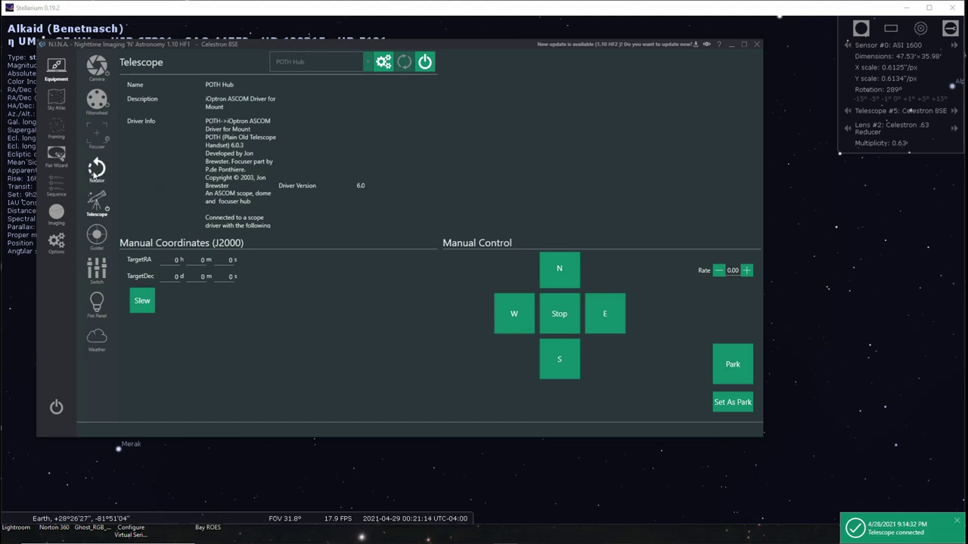
left_click(56, 214)
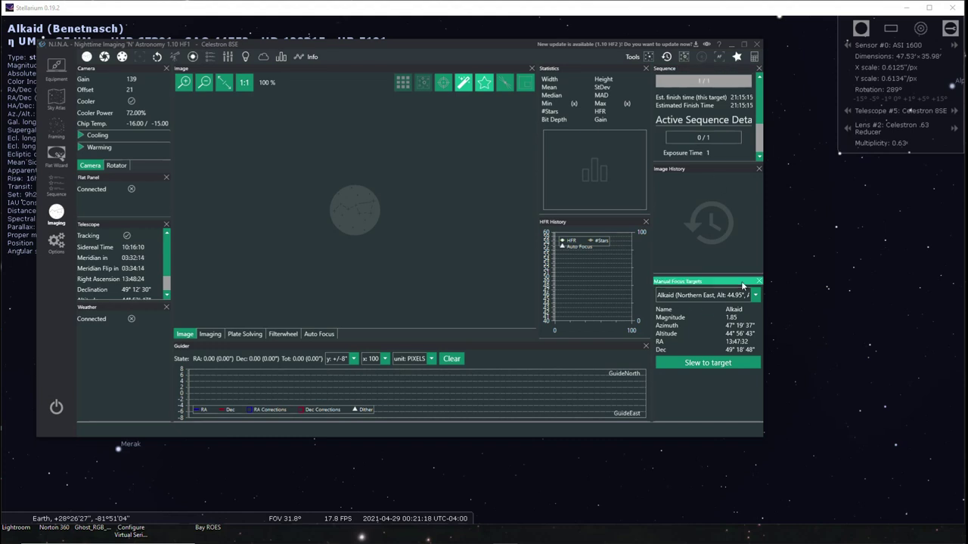
left_click(711, 368)
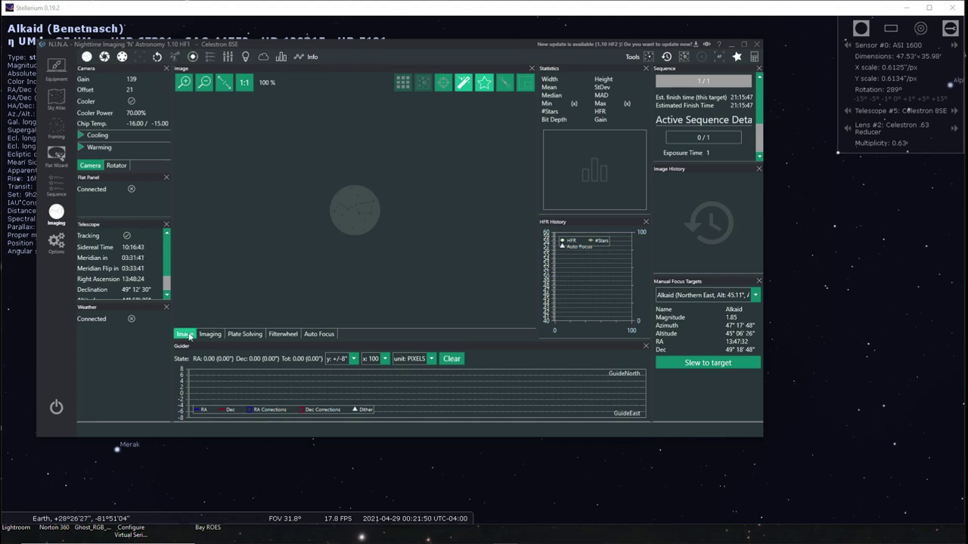
left_click(212, 335)
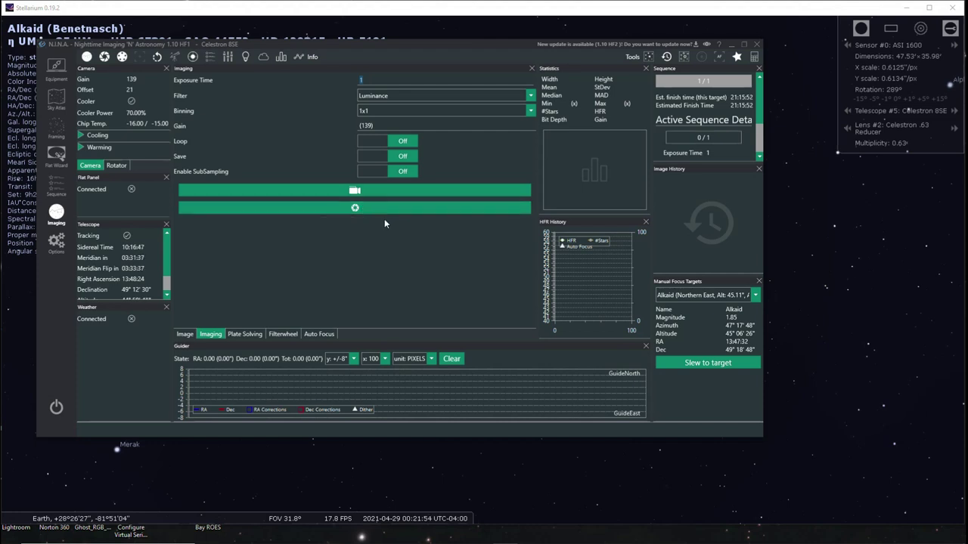
Take a single test exposure and toggle automatic star detection with HFR analysis
left_click(355, 208)
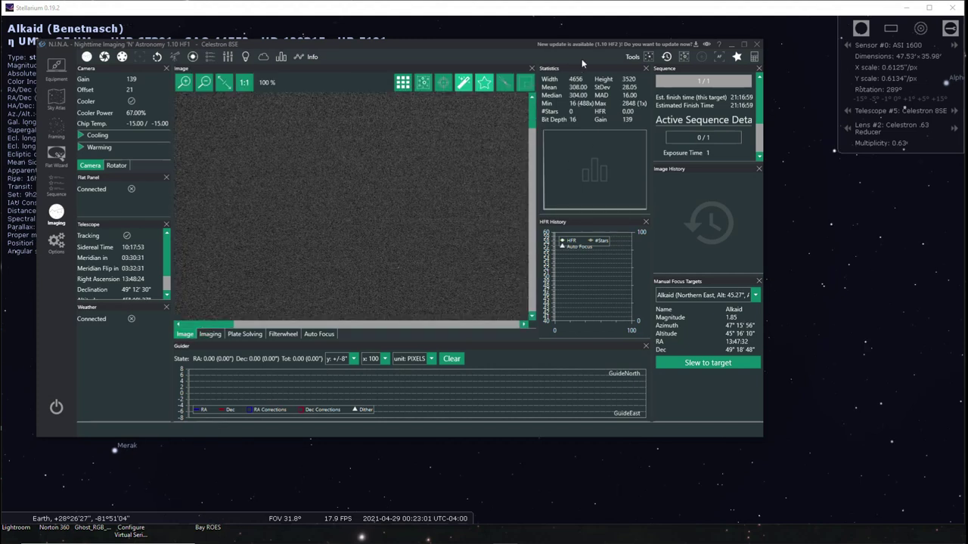
left_click(487, 85)
scroll(443, 165, "down", 5)
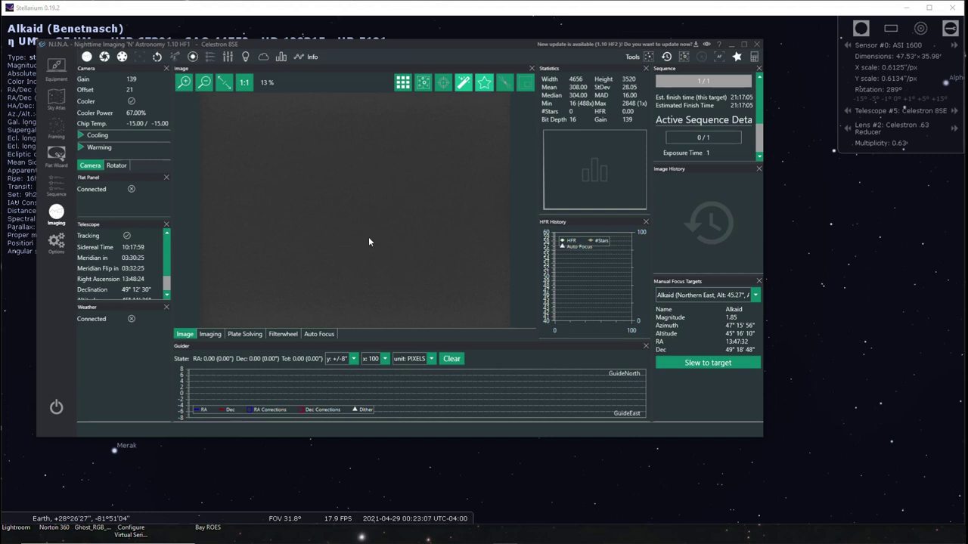
left_click(484, 85)
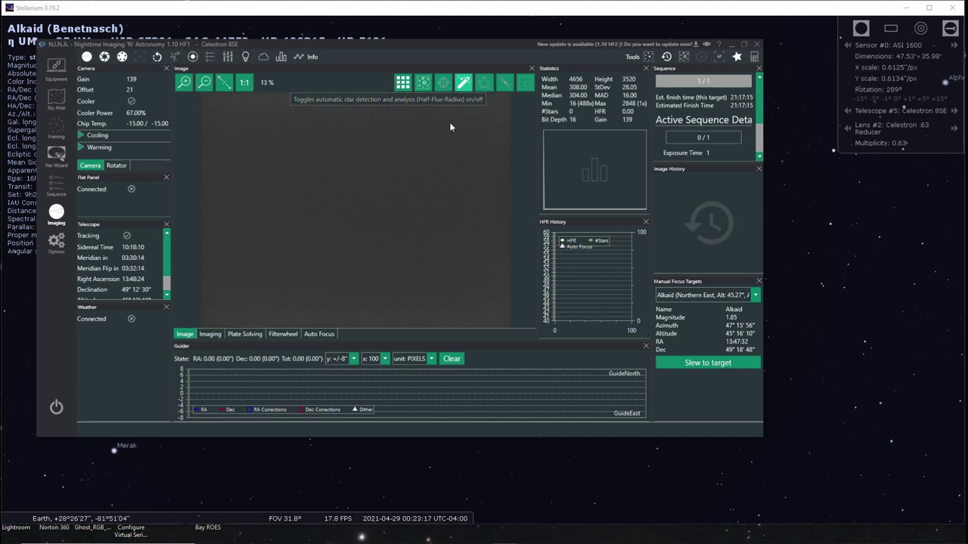
Capture a 5-second luminance frame, plate-solve it, and dismiss the ASTAP solve-failed notice
left_click(243, 335)
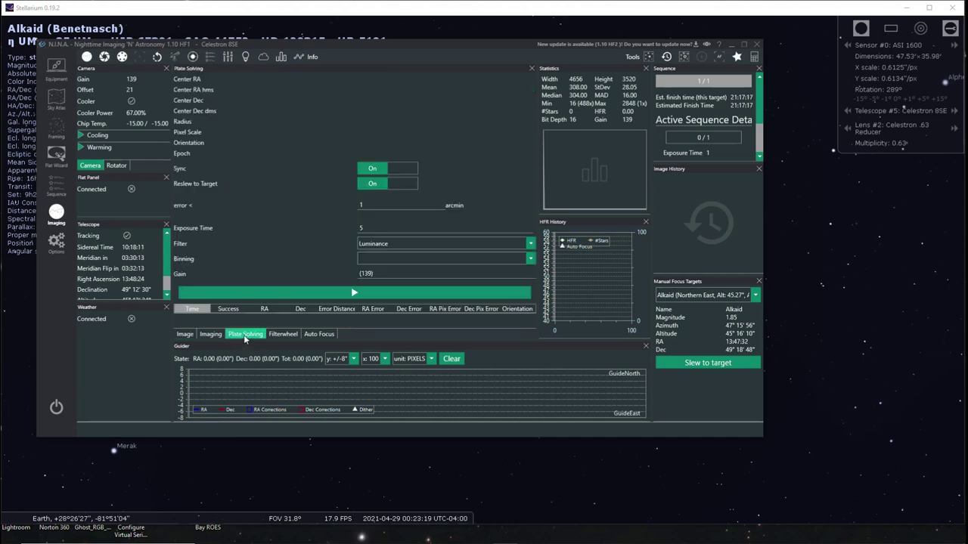
left_click(355, 294)
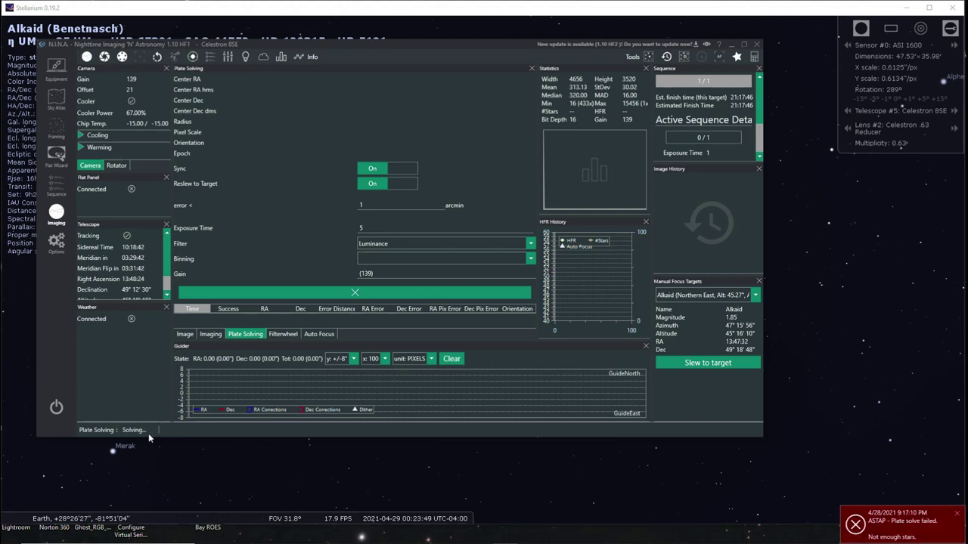
left_click(957, 516)
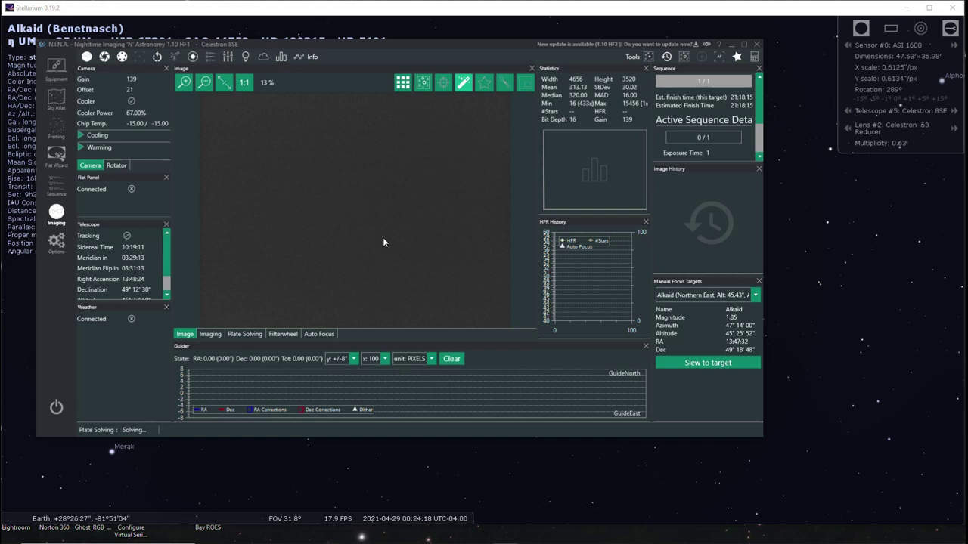
Take a 1-second test exposure, view the star field, then return to plate solving
scroll(373, 191, "up", 3)
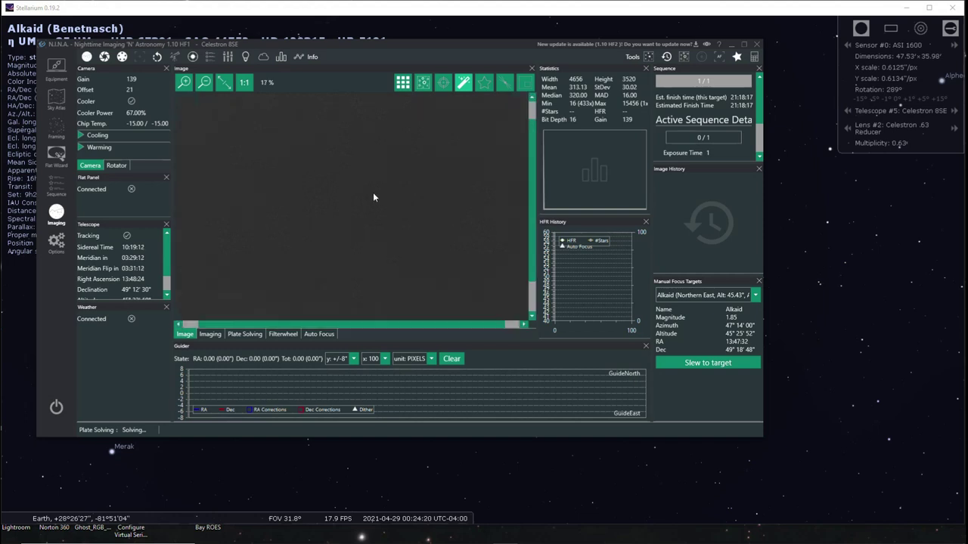
scroll(379, 192, "down", 3)
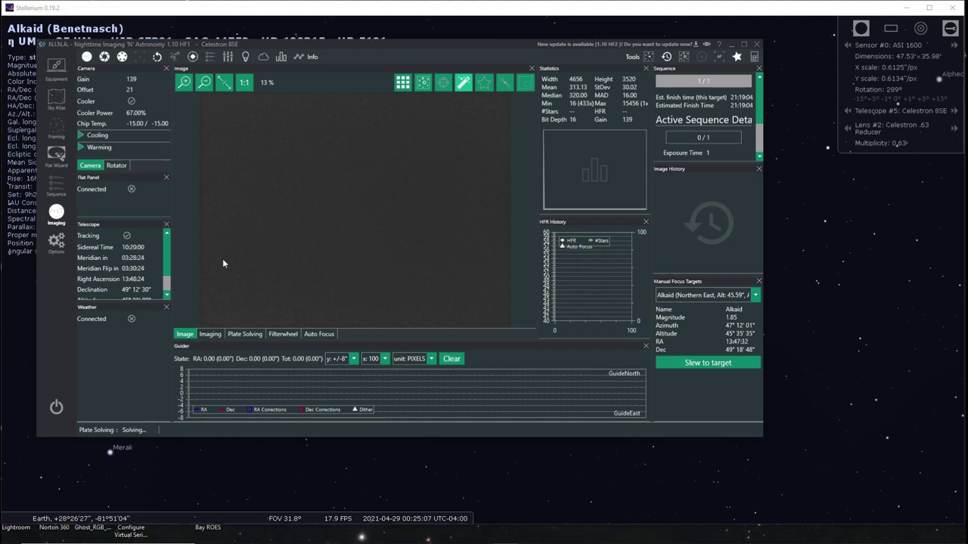
left_click(210, 334)
left_click(353, 209)
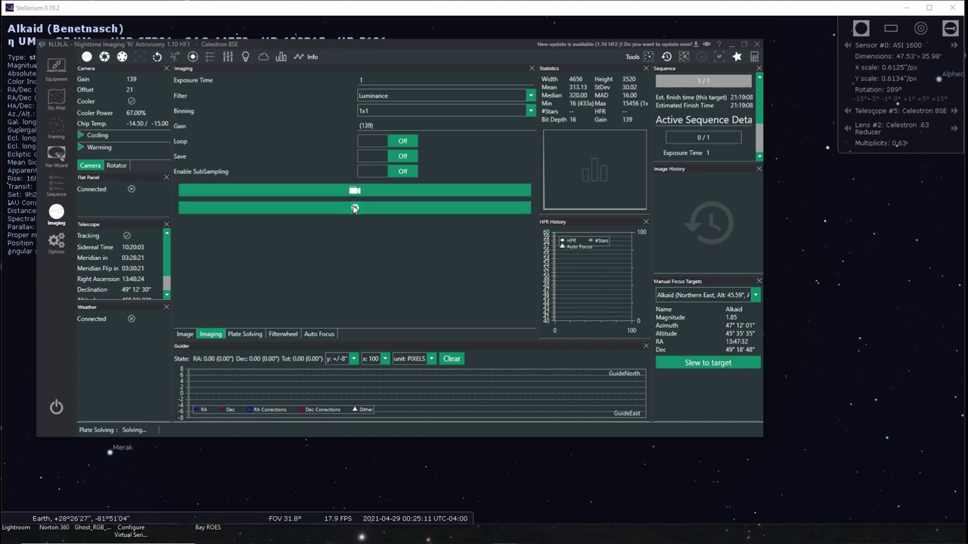
left_click(184, 334)
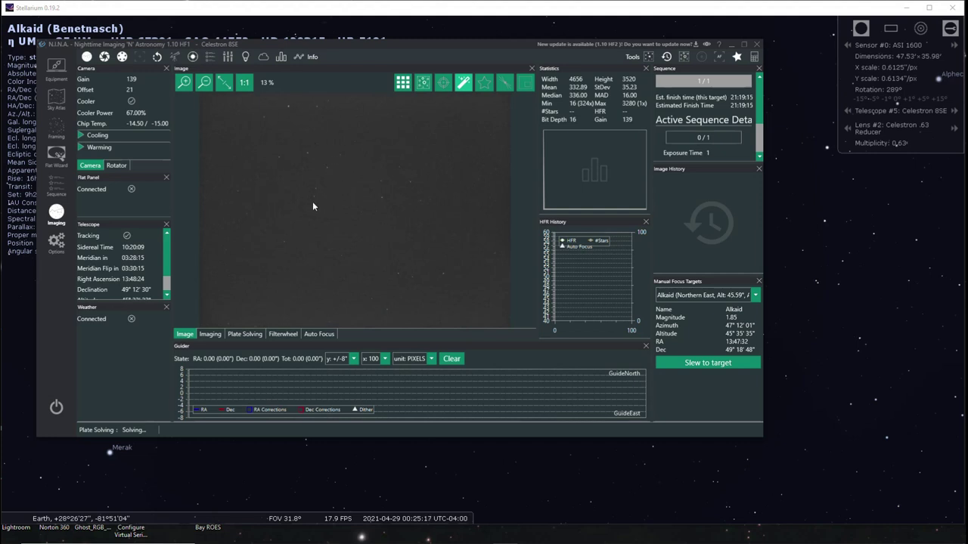
left_click(245, 334)
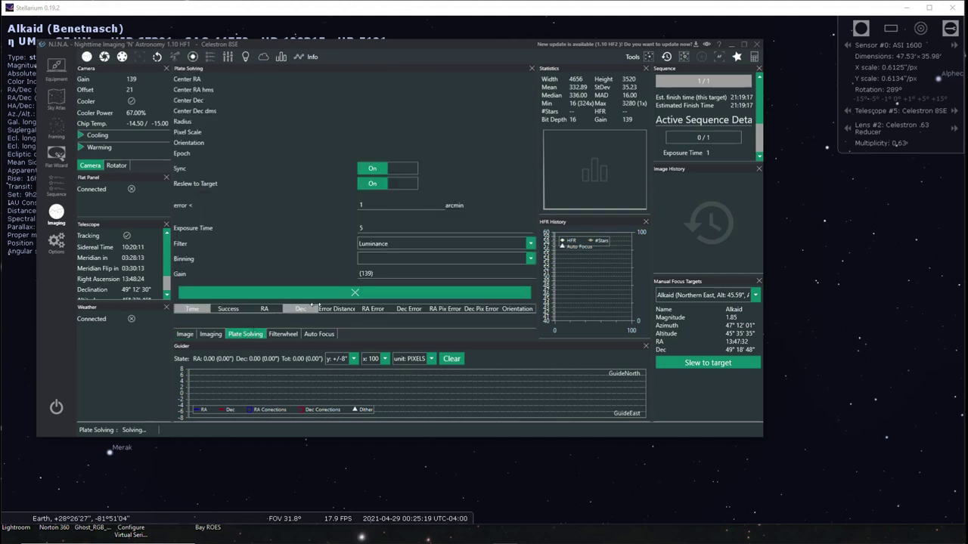
Cancel the stalled solve, re-solve a fresh frame, and compare the 21:19:24 and 21:19:00 results
left_click(355, 292)
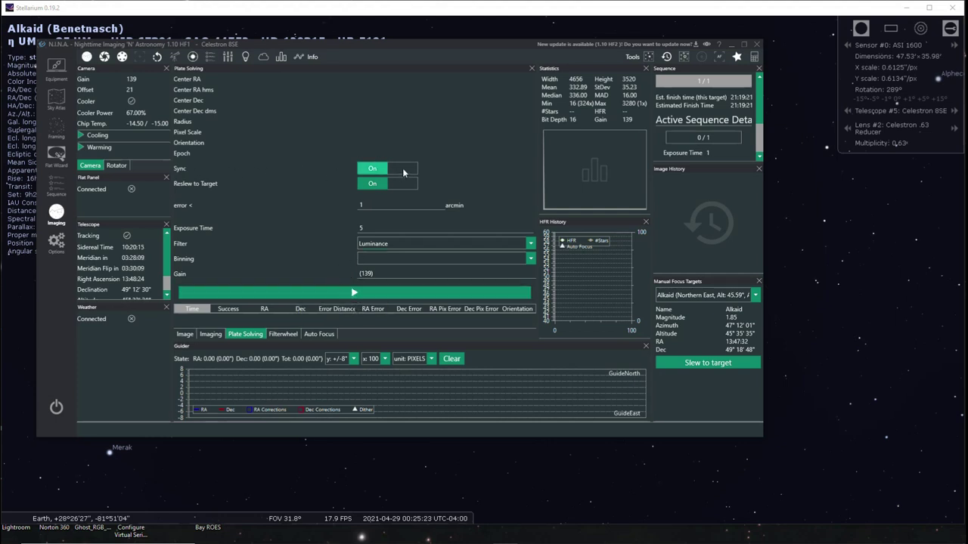
left_click(352, 295)
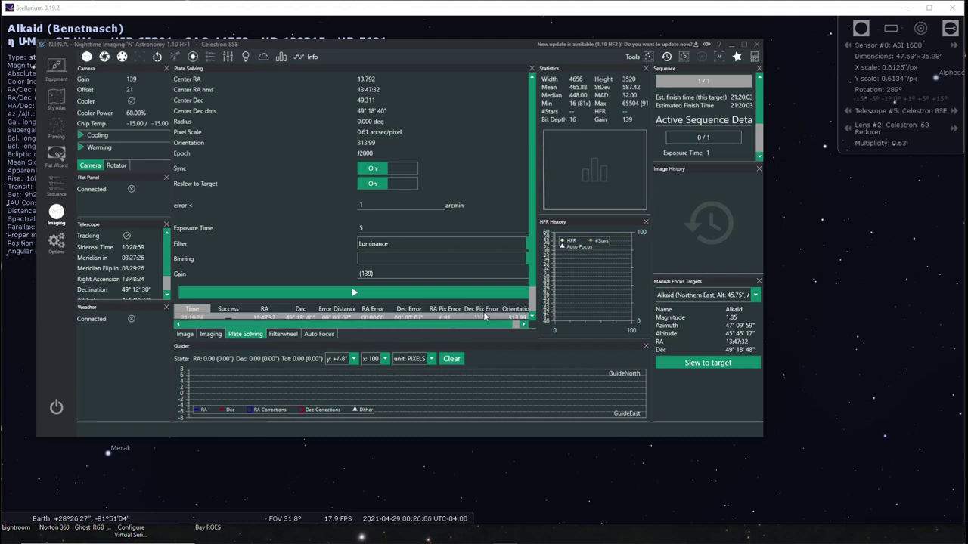
scroll(533, 280, "down", 1)
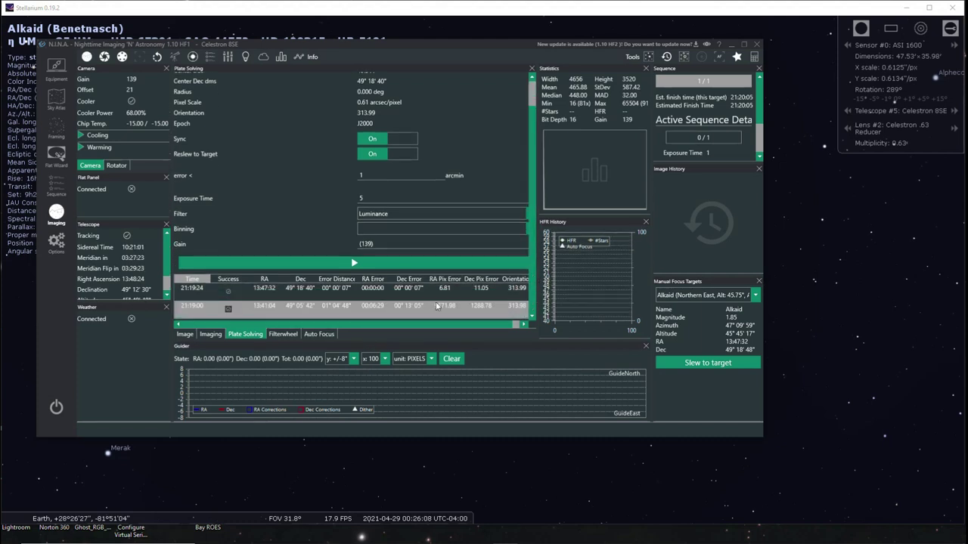
left_click(342, 294)
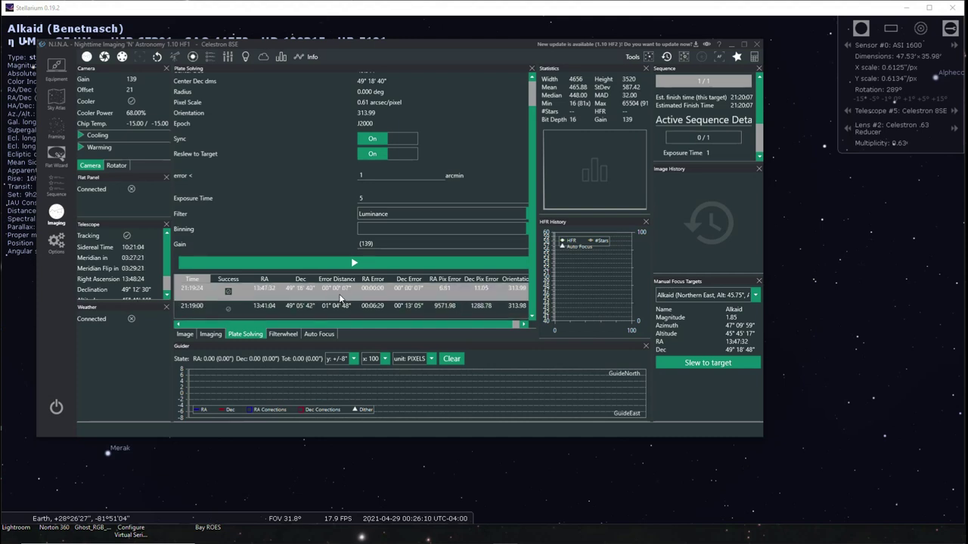
left_click(390, 312)
left_click(390, 293)
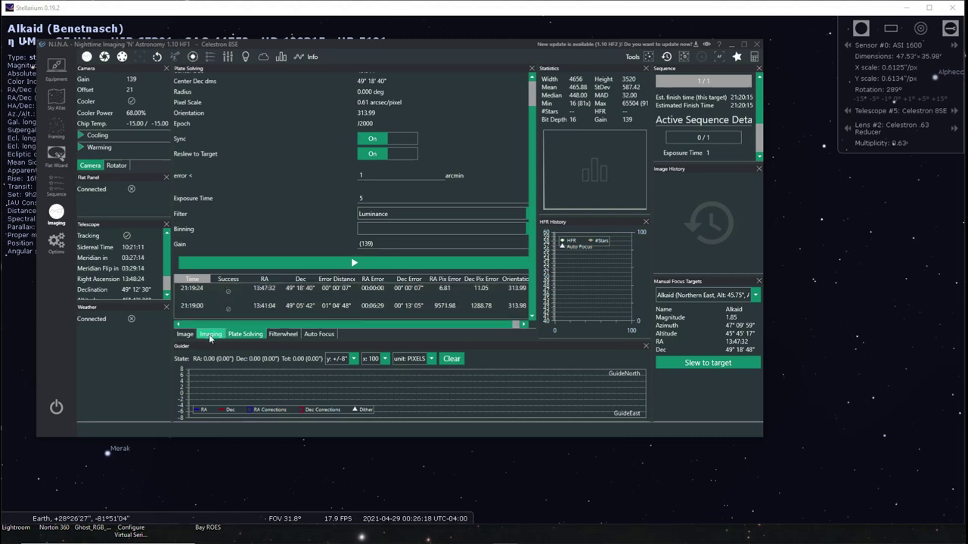
Confirm the bright star is centred in the latest frame, then start live view of it
left_click(185, 334)
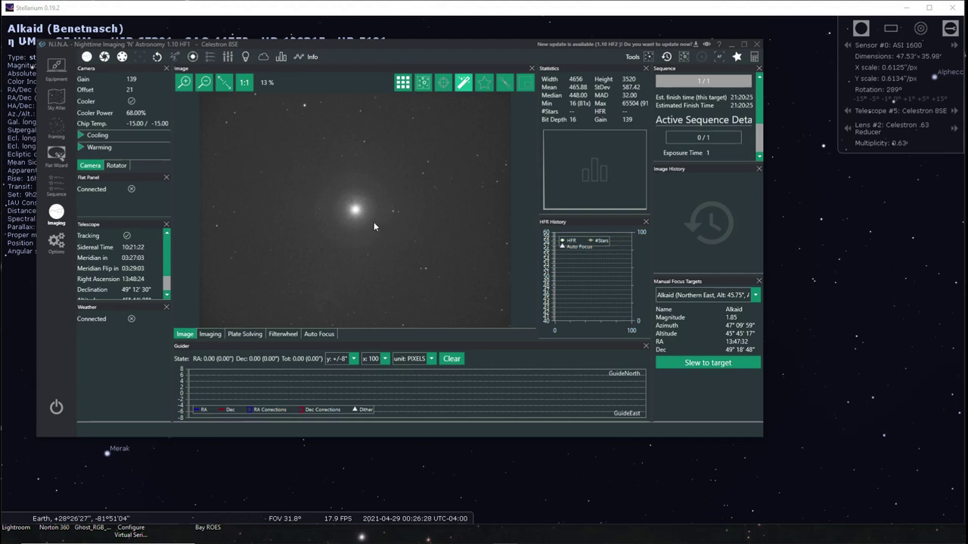
left_click(210, 334)
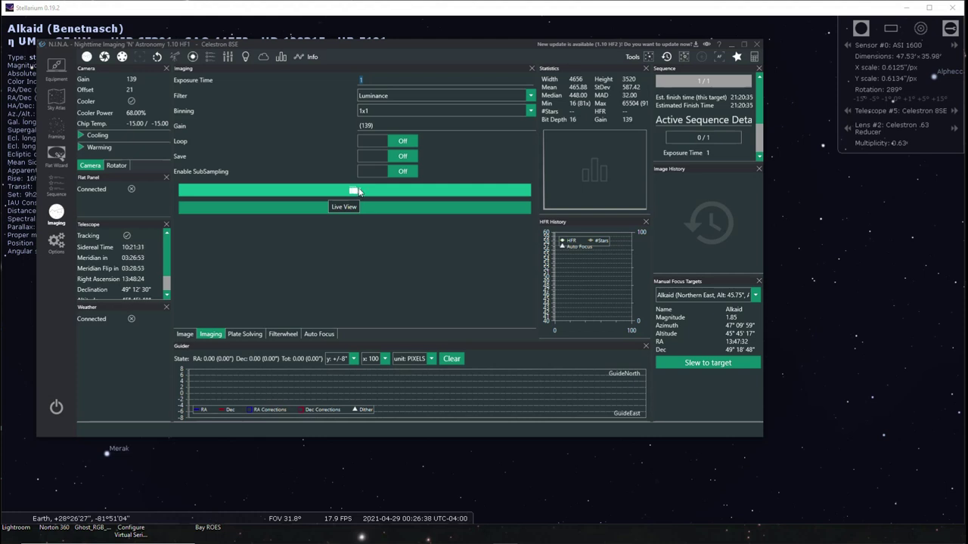
left_click(358, 191)
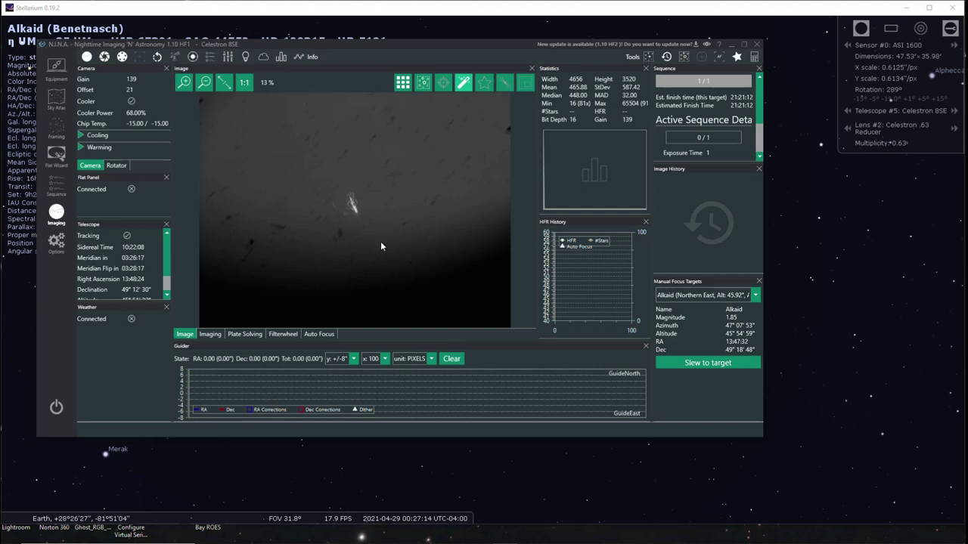
Zoom the live Alkaid feed to 193% to show diffraction spikes and bring up the focuser controls
scroll(381, 241, "up", 10)
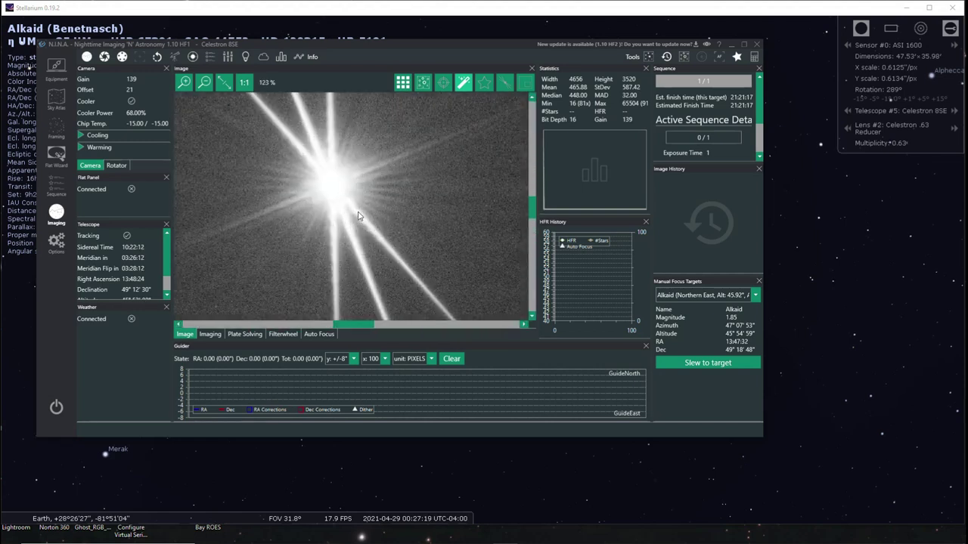
scroll(359, 216, "up", 1)
scroll(318, 155, "up", 1)
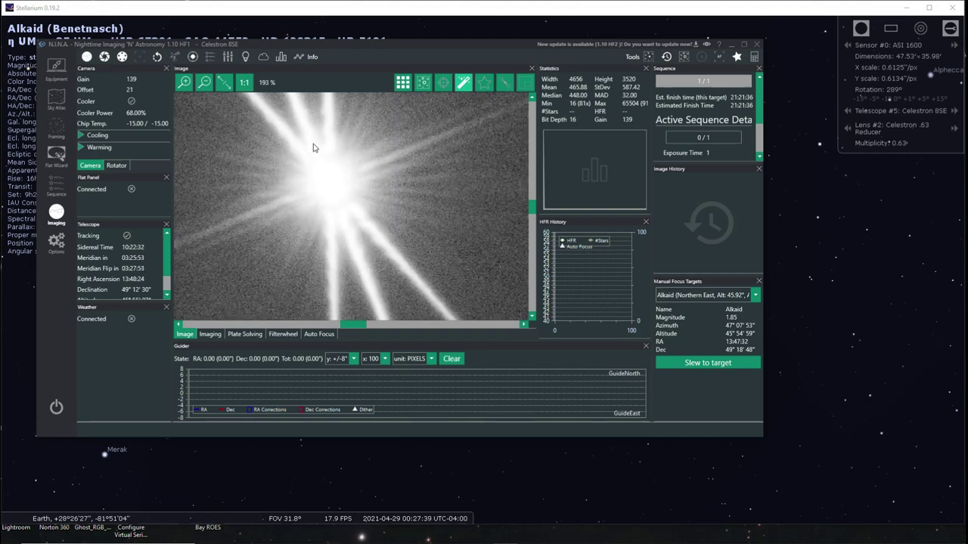
left_click(157, 56)
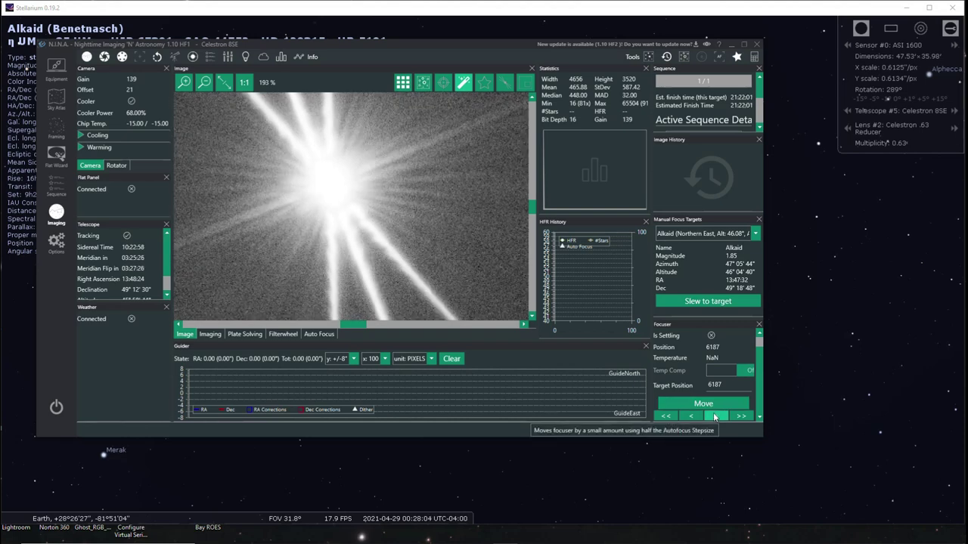
Step the focuser outward from 6187 to 6227 until Alkaid is a compact point
left_click(714, 417)
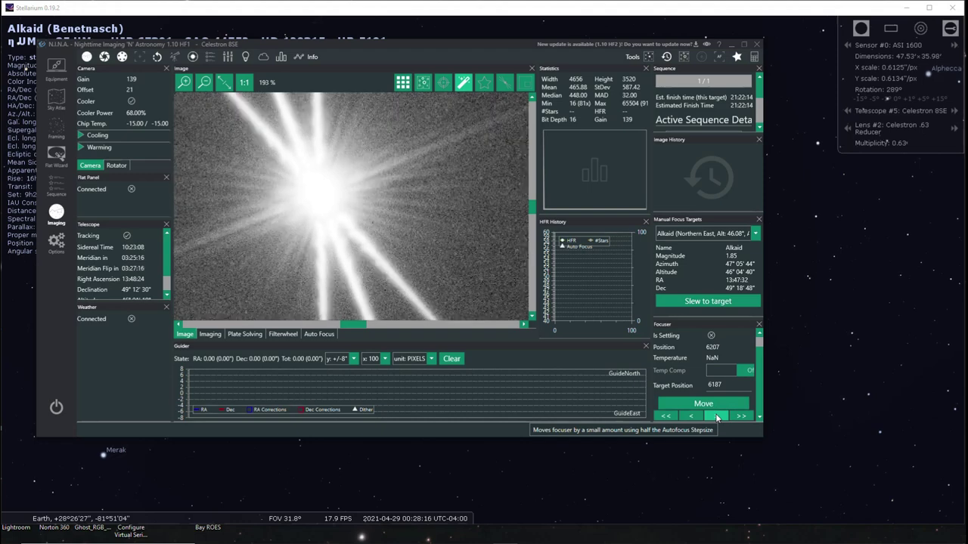
left_click(717, 416)
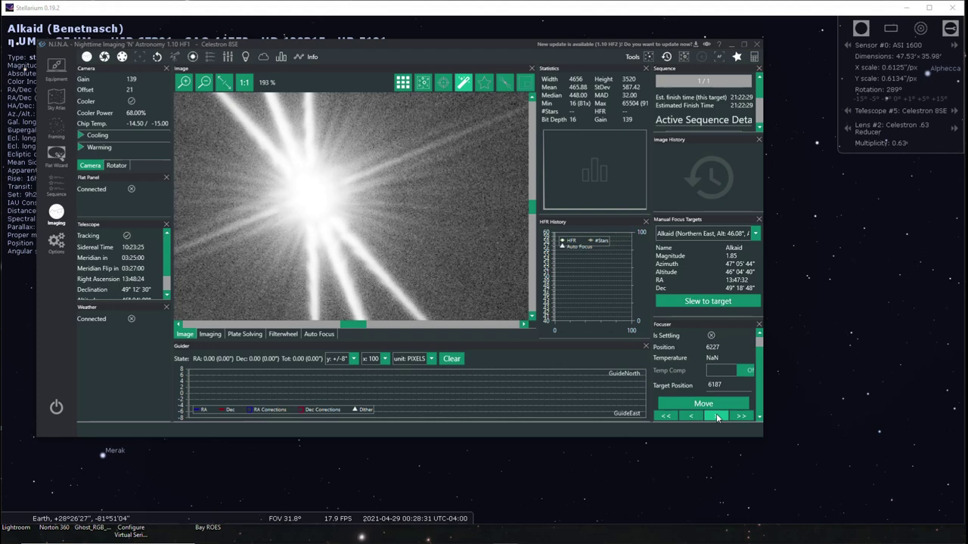
left_click(717, 416)
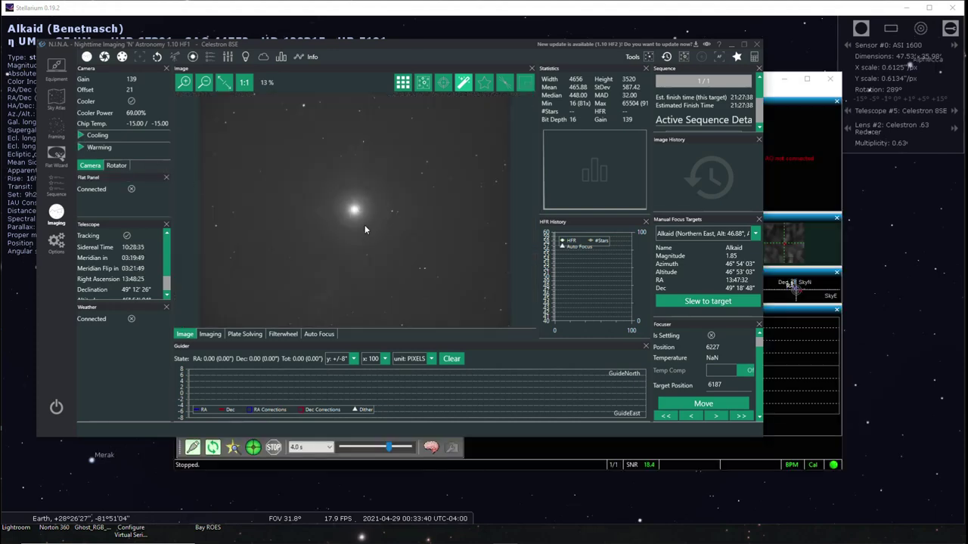
Search the sky atlas for 'whirlpool' and set M 51 as the sequence target
left_click(55, 101)
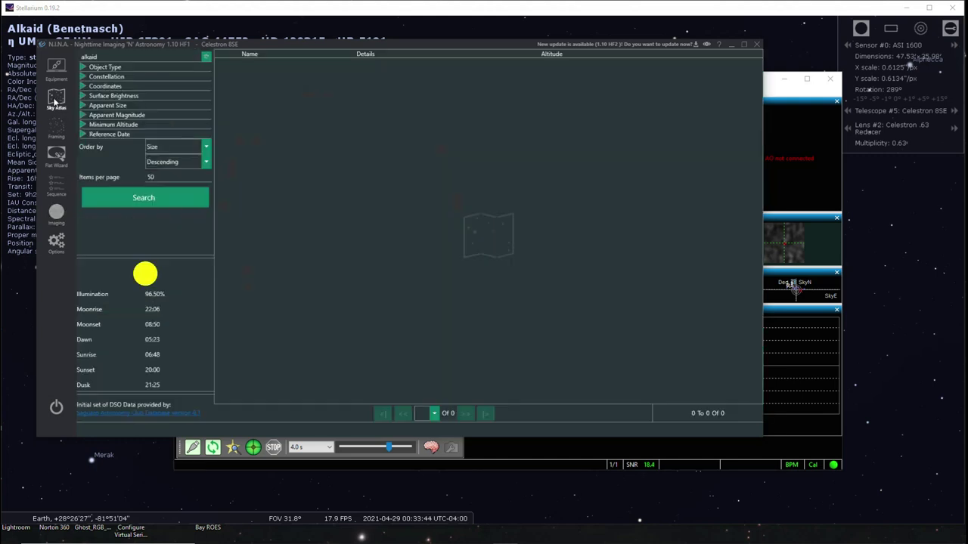
double_click(109, 56)
type("whirlpool")
left_click(145, 200)
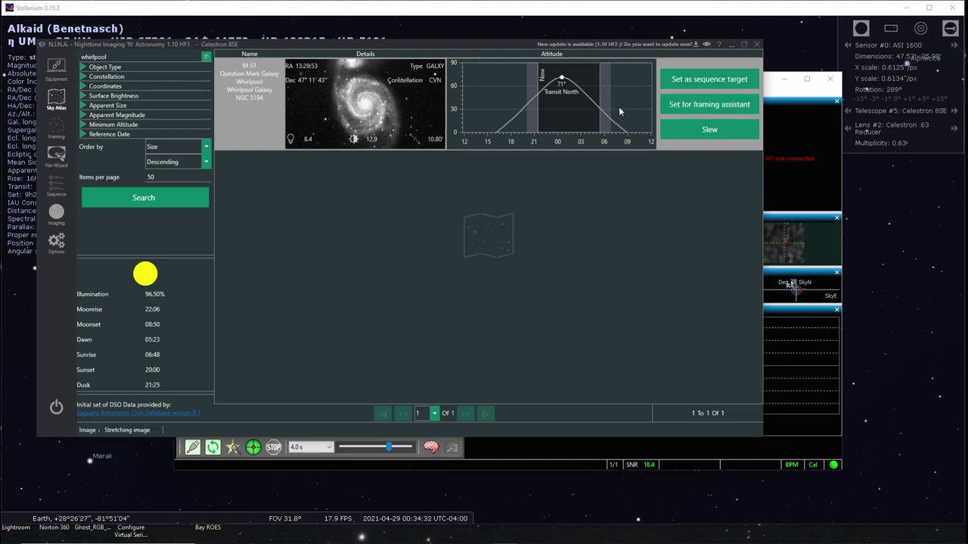
left_click(710, 79)
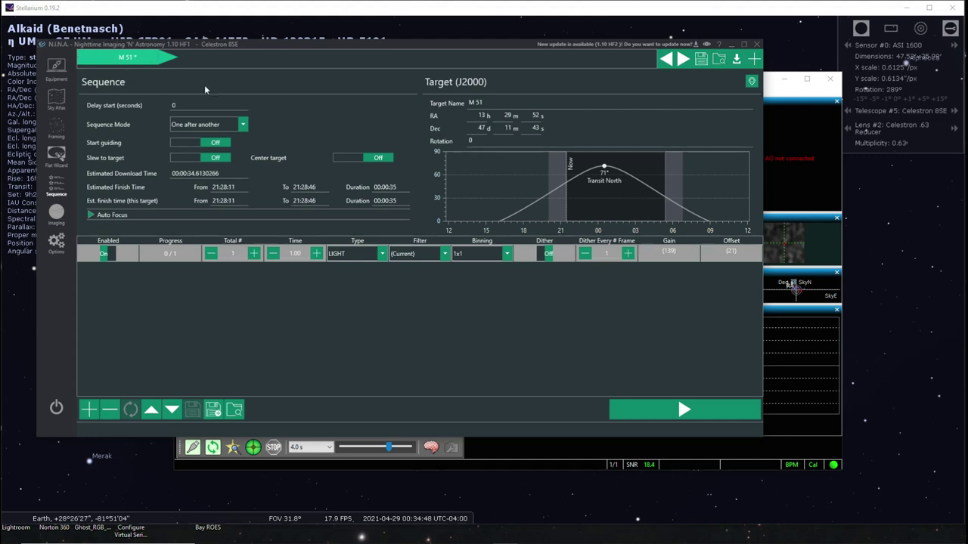
Turn on Start guiding, Slew to target and Center target for M 51, and finish the Ha row
left_click(181, 145)
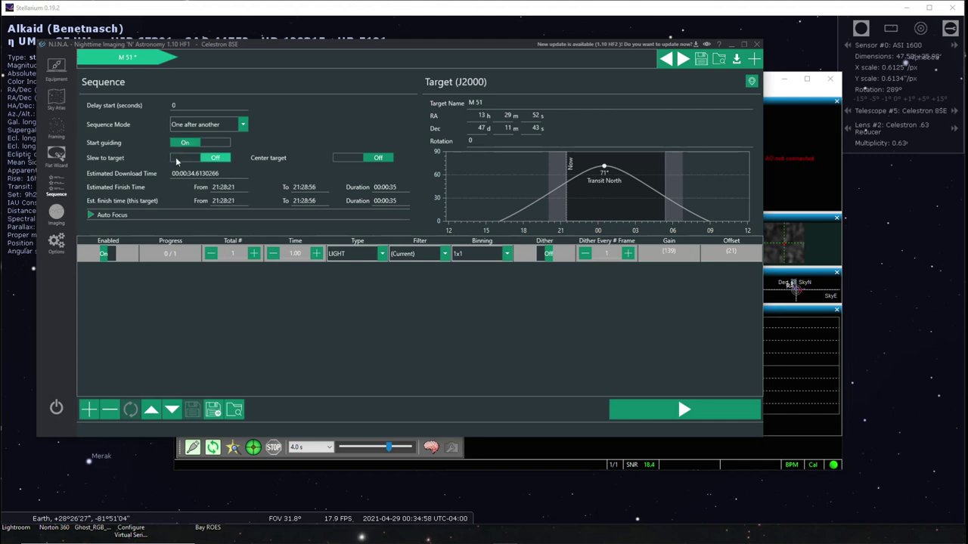
left_click(176, 160)
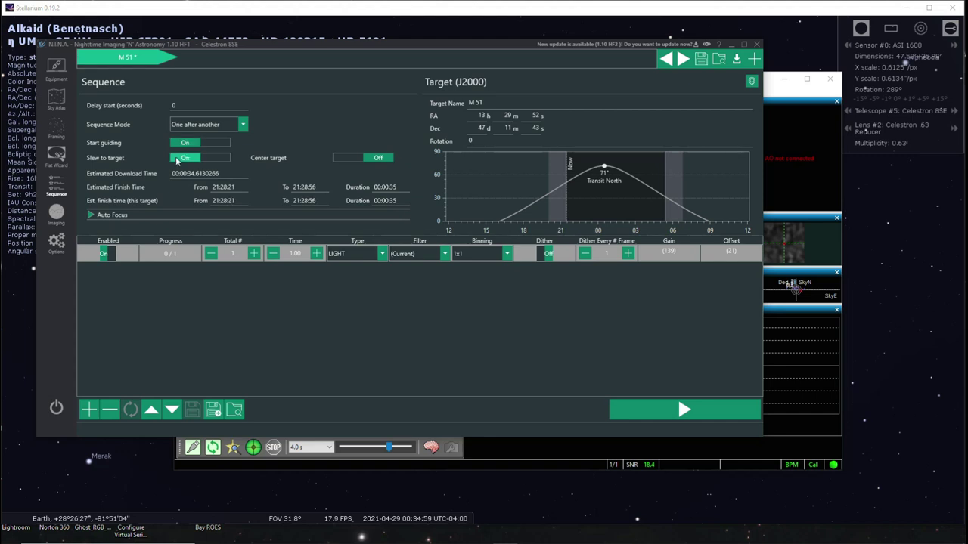
left_click(343, 157)
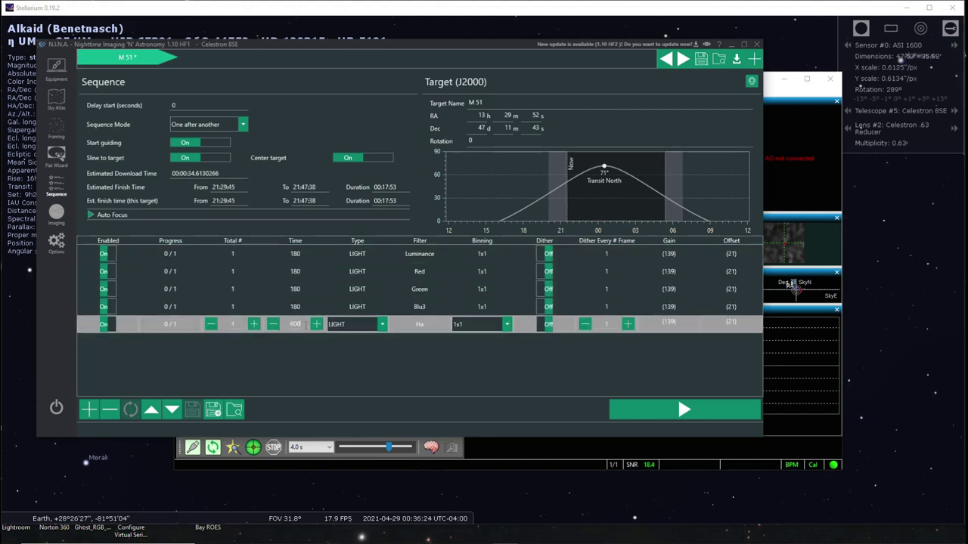
left_click(295, 308)
Commit the 600 s Ha exposure so the M 51 sequence totals 24:53, finishing around 21:55:15
left_click(298, 324)
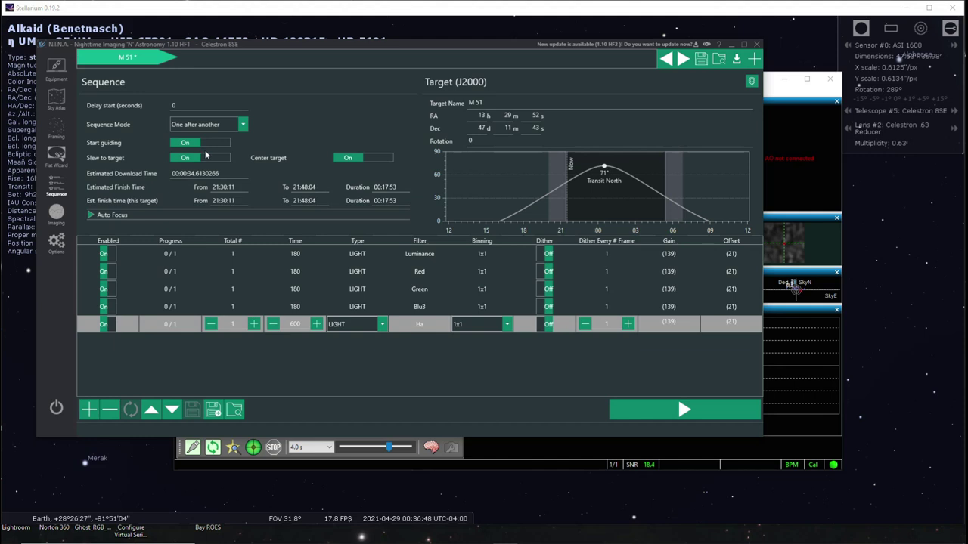
left_click(178, 255)
left_click(56, 65)
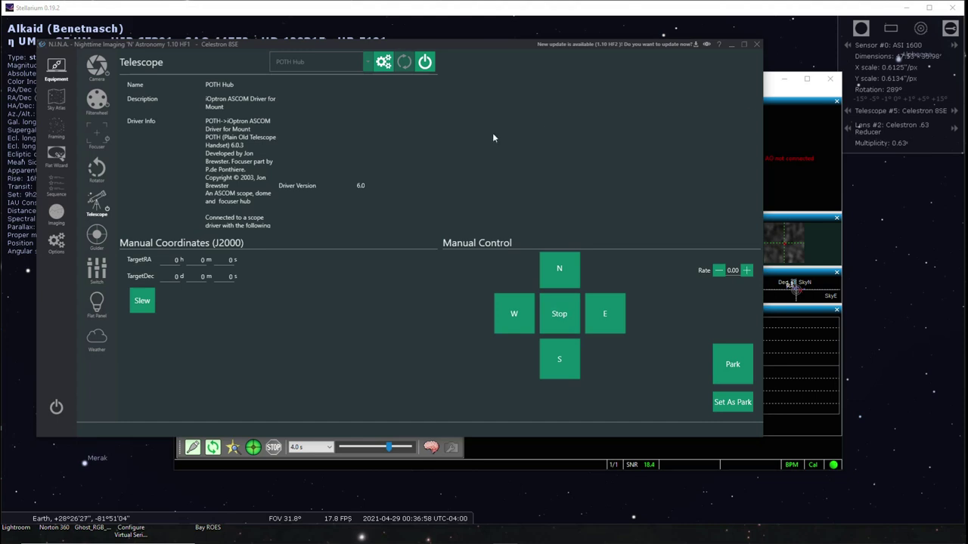
left_click(56, 189)
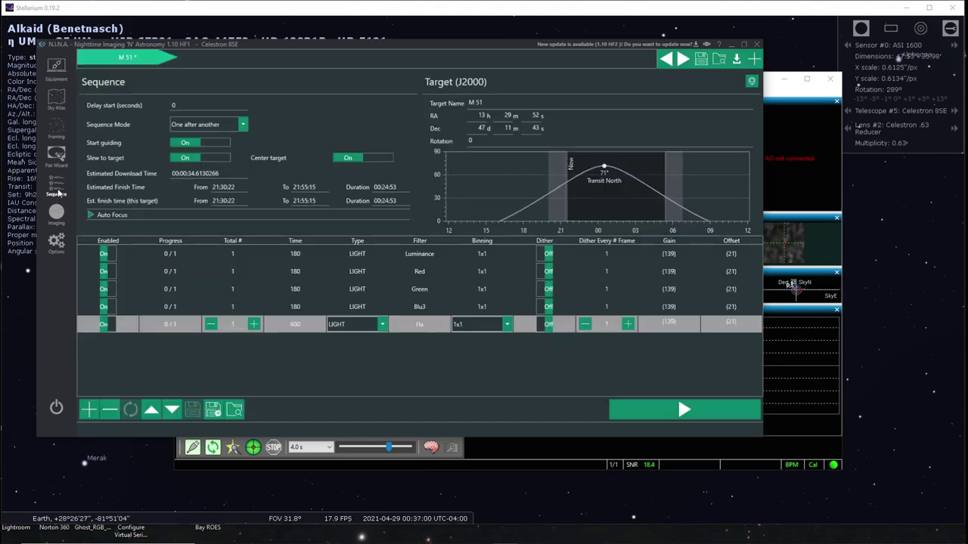
Cancel the guider warning on Start, connect PHD2 (pixel scale 1.33731), and return to the M 51 sequence
left_click(681, 411)
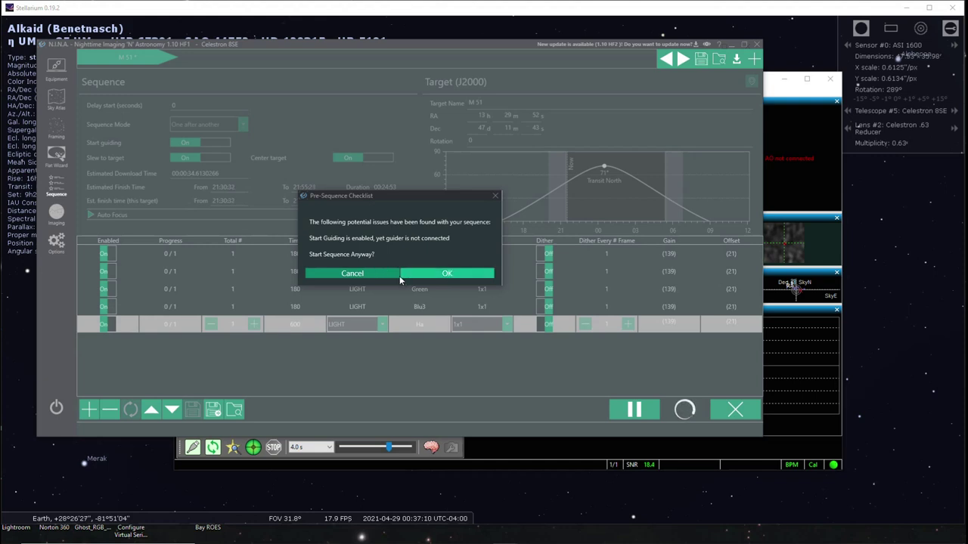
left_click(363, 276)
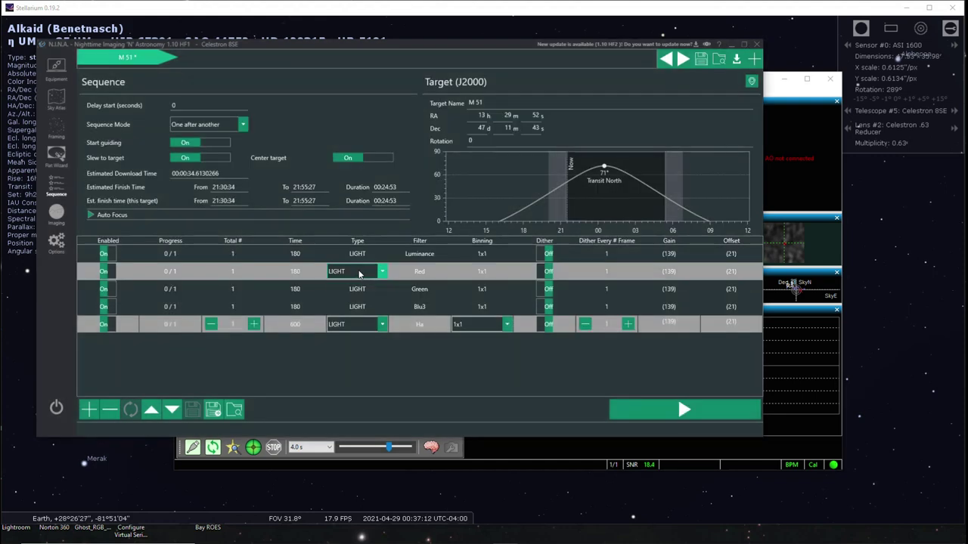
left_click(55, 71)
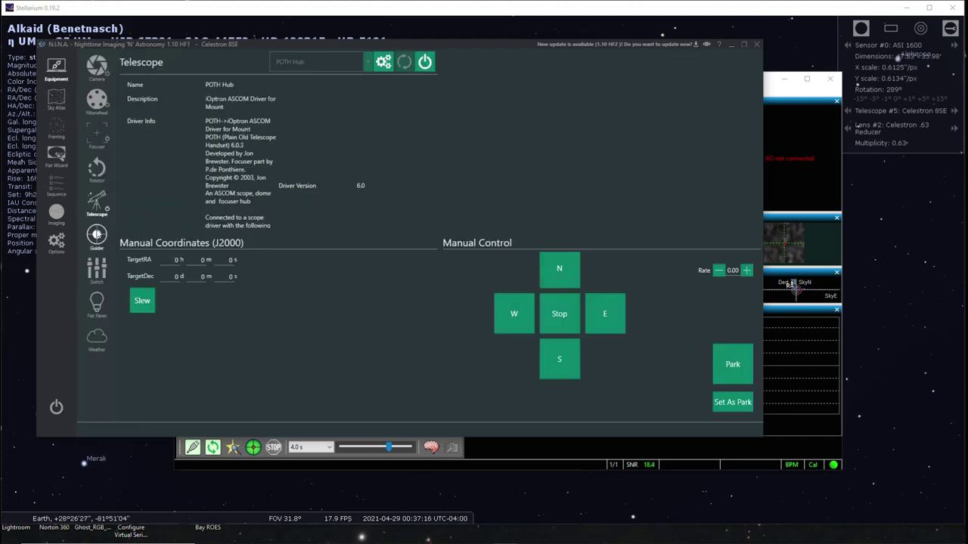
left_click(97, 236)
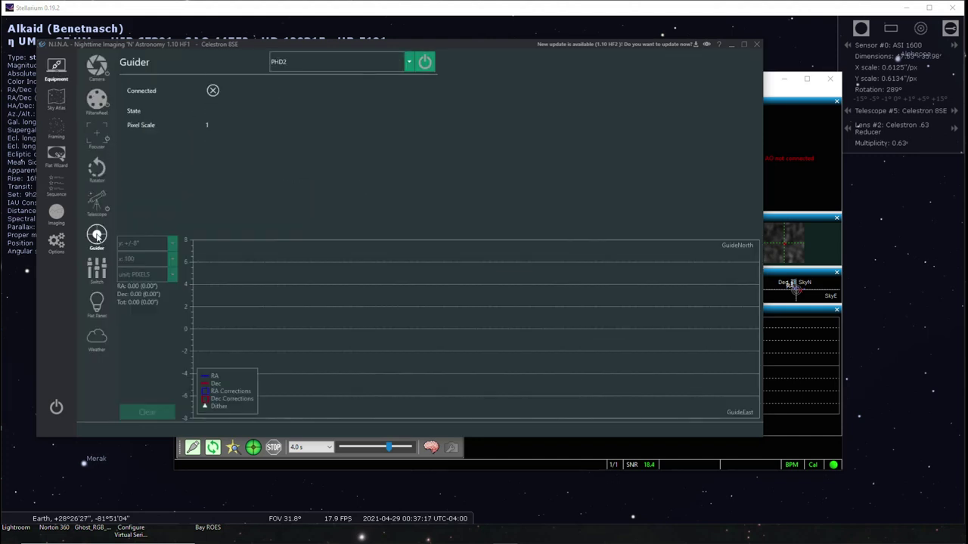
left_click(425, 62)
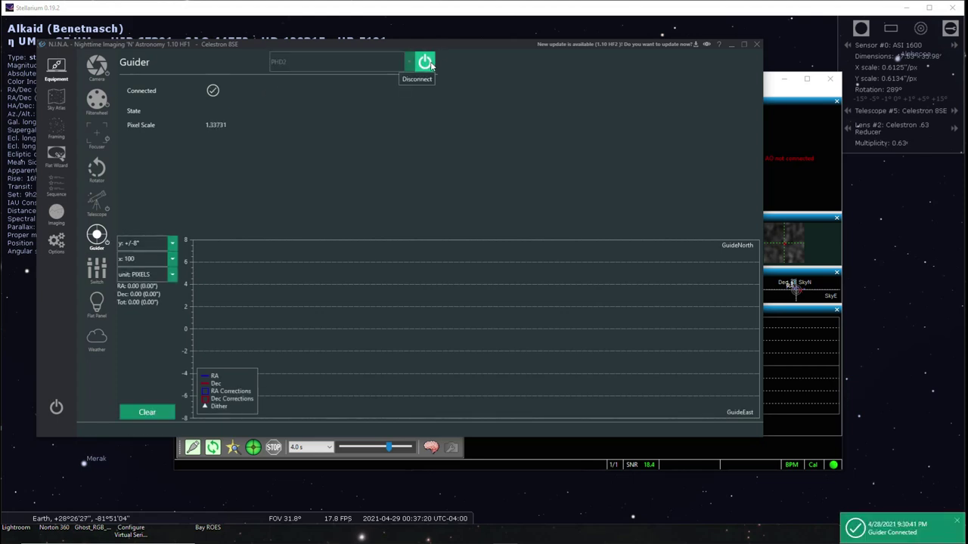
left_click(58, 192)
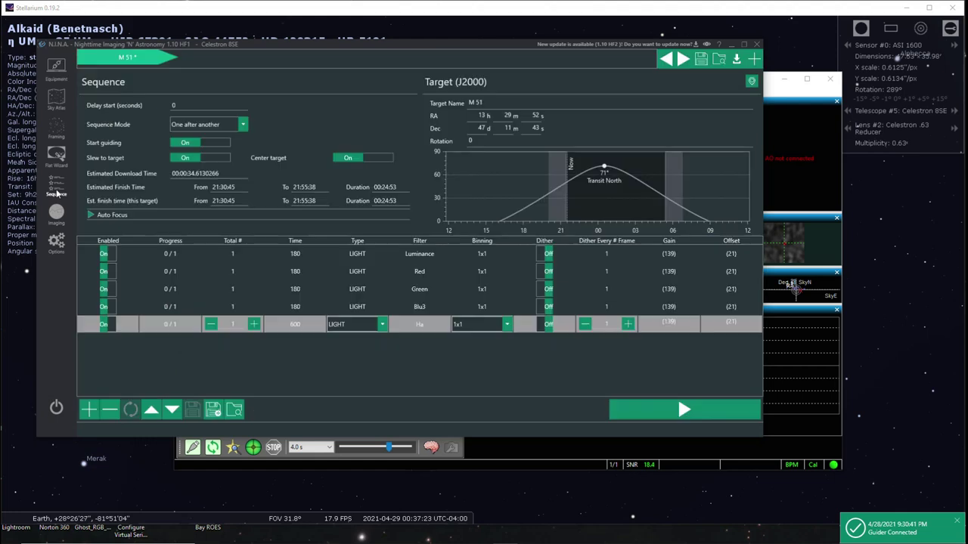
Start the M 51 sequence, which slews then halts on ASI_ERROR_VIDEO_MODE_ACTIVE camera errors
left_click(683, 411)
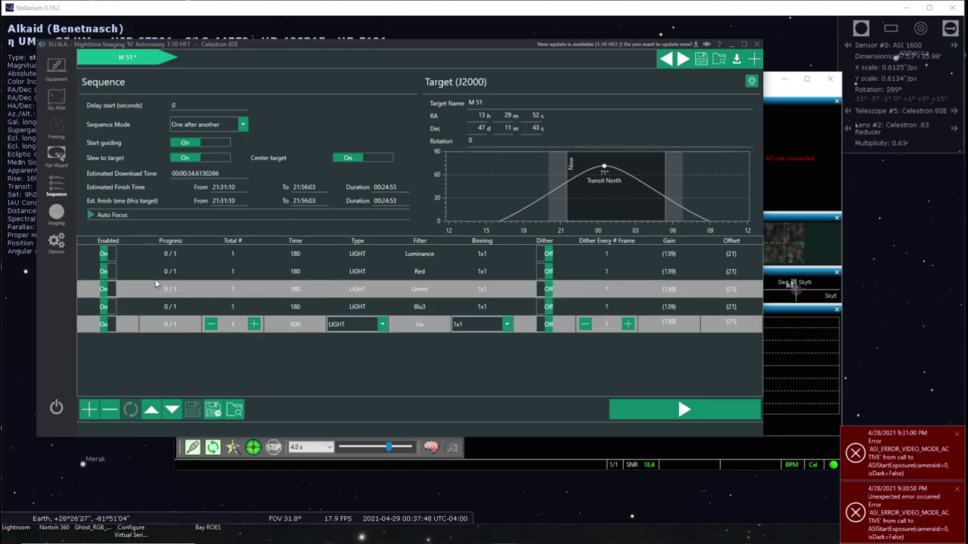
Stop the camera's Live View in Imaging and dismiss both camera error notifications
left_click(55, 213)
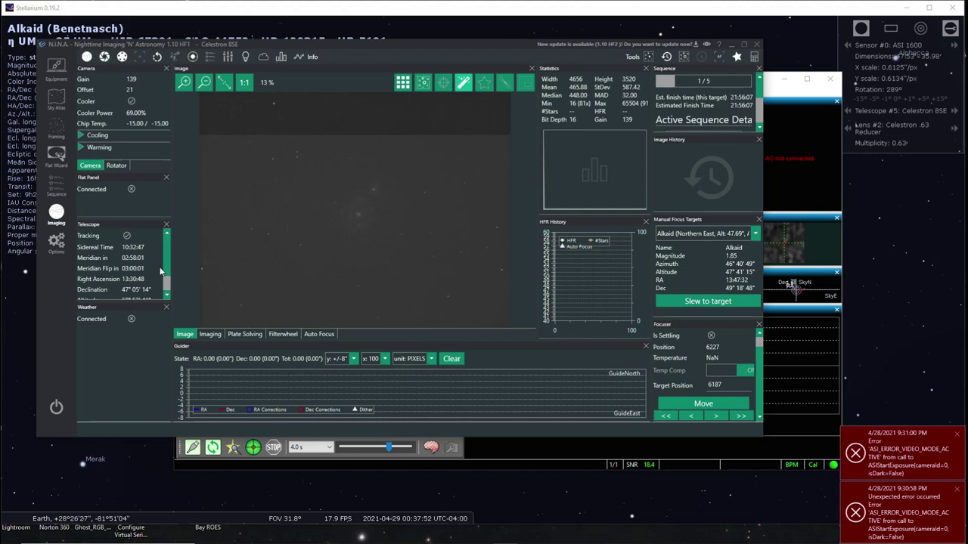
left_click(211, 335)
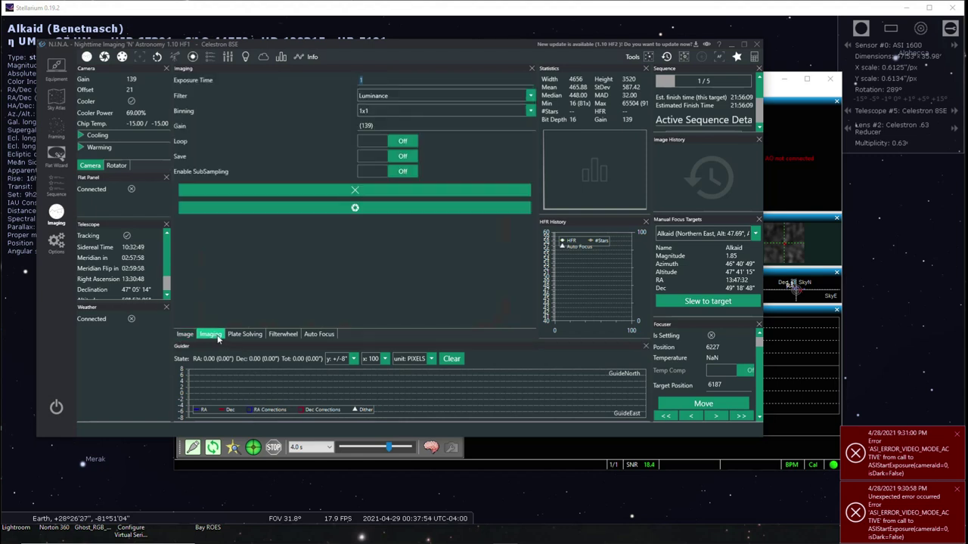
left_click(356, 193)
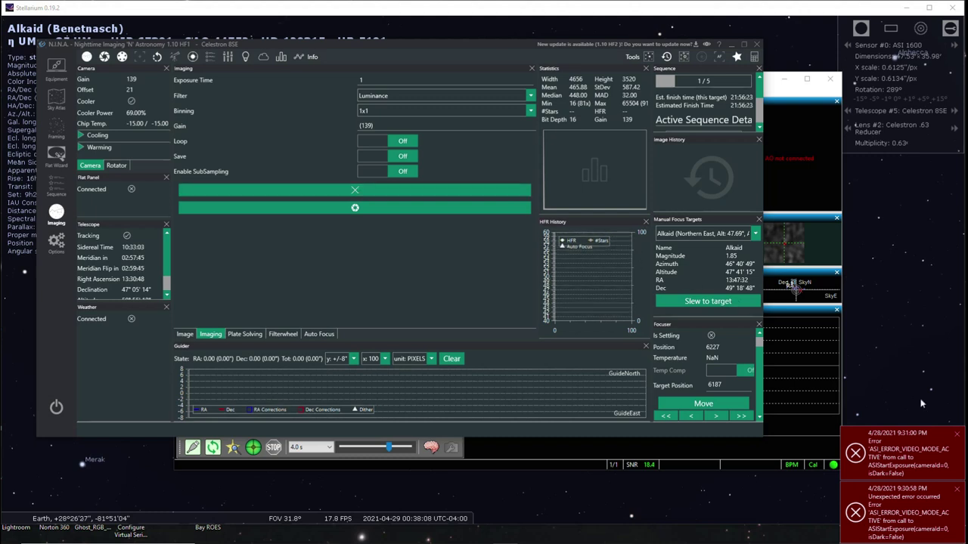
left_click(957, 438)
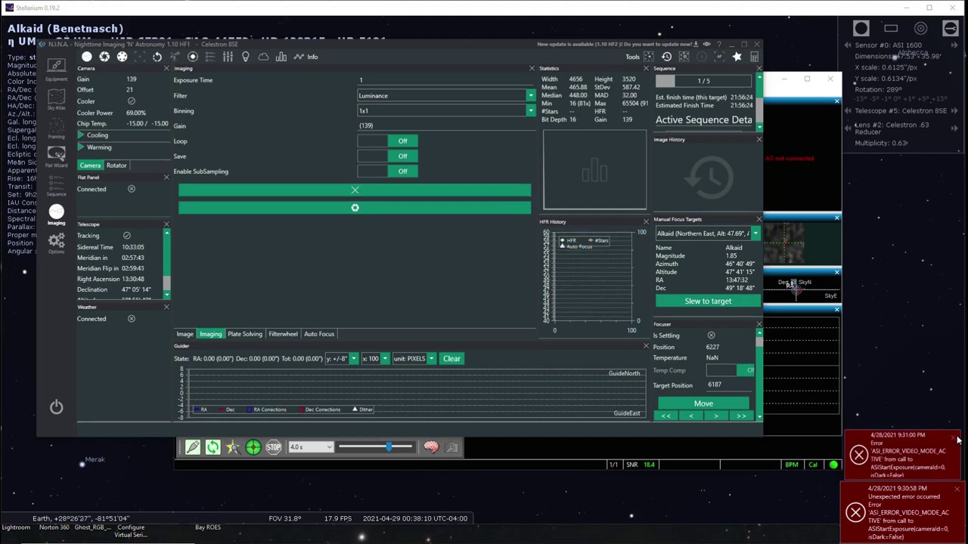
left_click(957, 491)
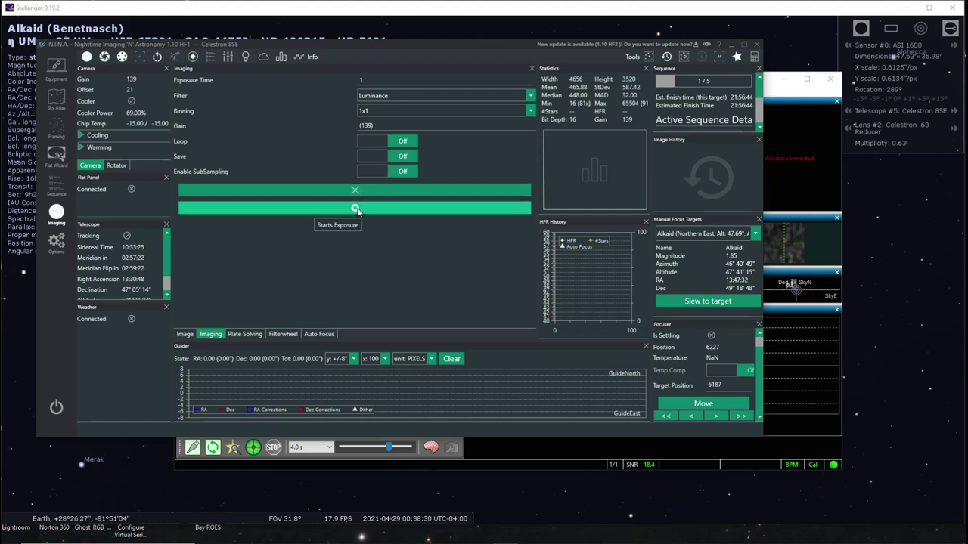
Take a 1-second Luminance test frame showing M 51 faintly among stars (mean 330.20, median 336)
left_click(358, 210)
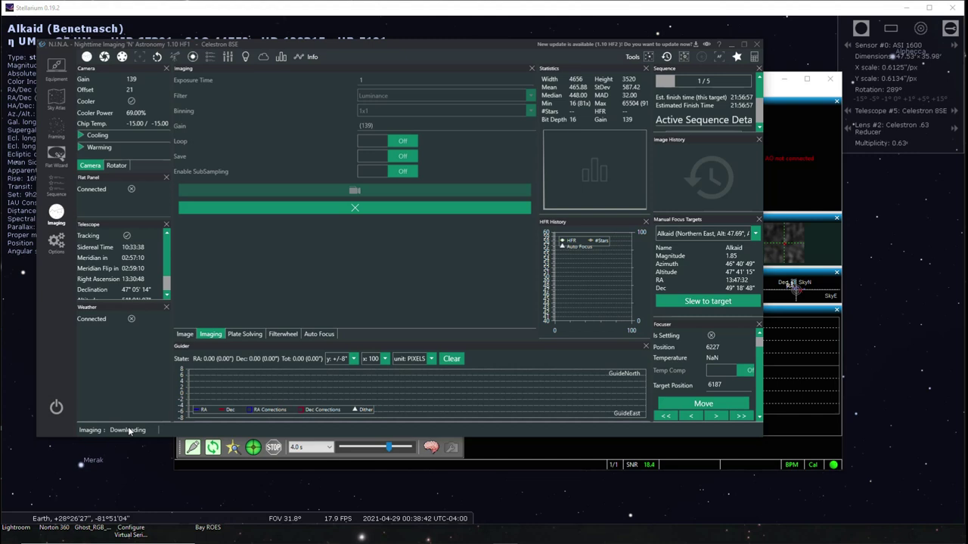
left_click(357, 209)
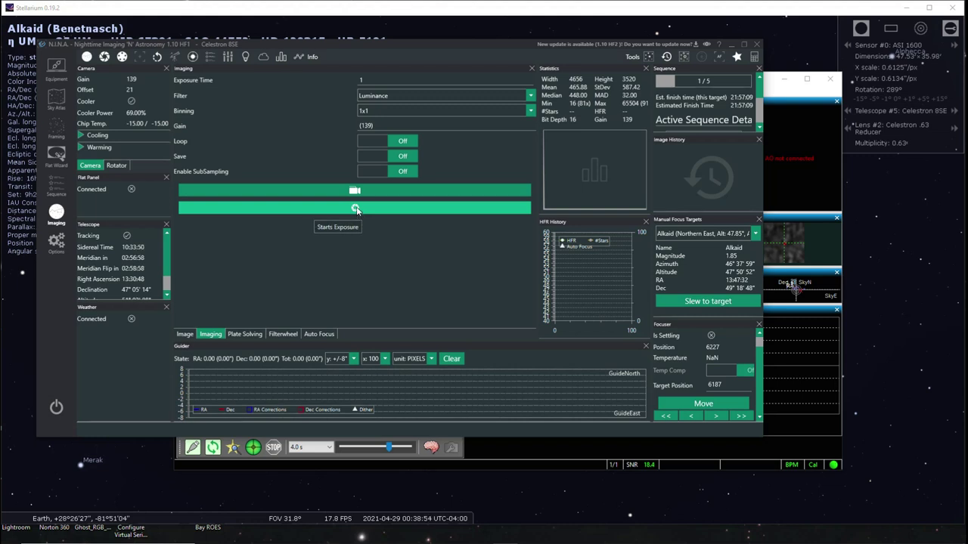
left_click(356, 208)
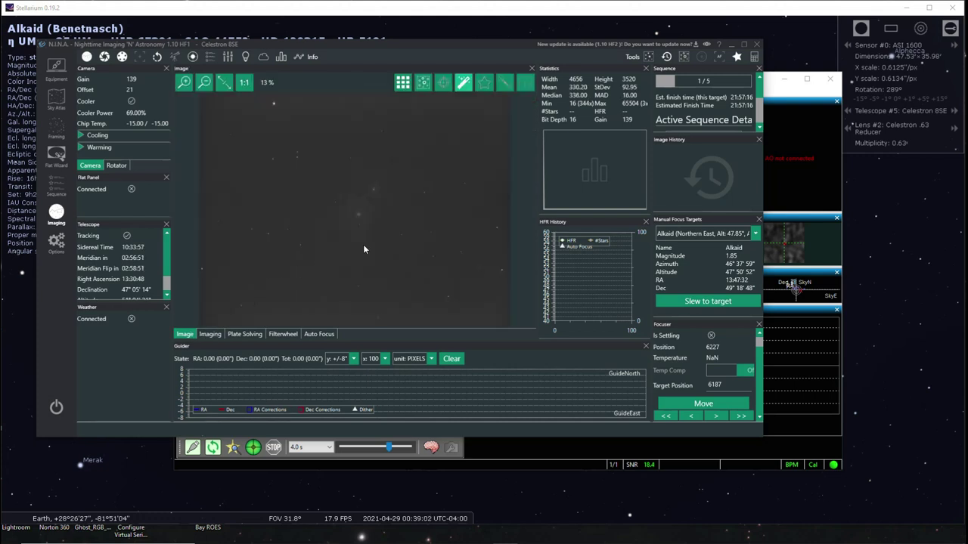
scroll(381, 221, "up", 3)
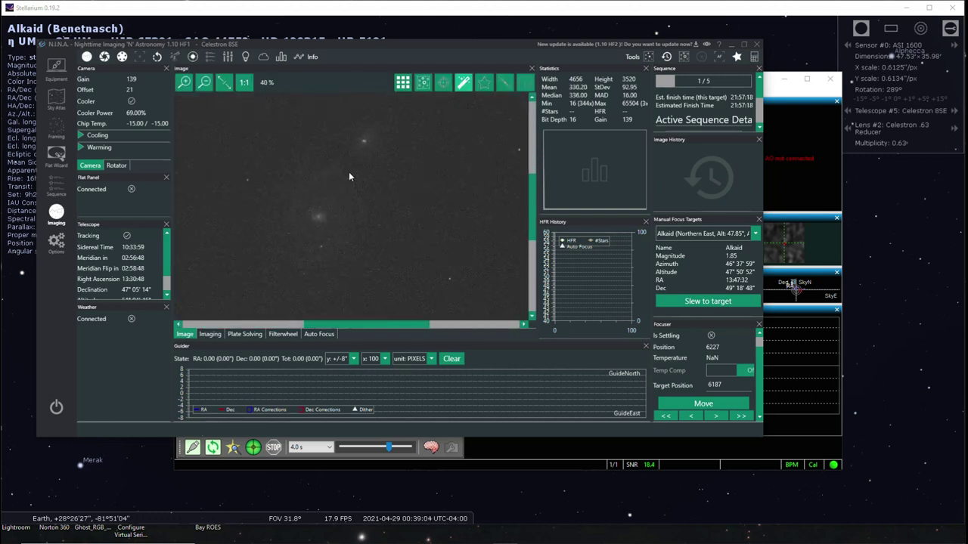
scroll(350, 174, "down", 1)
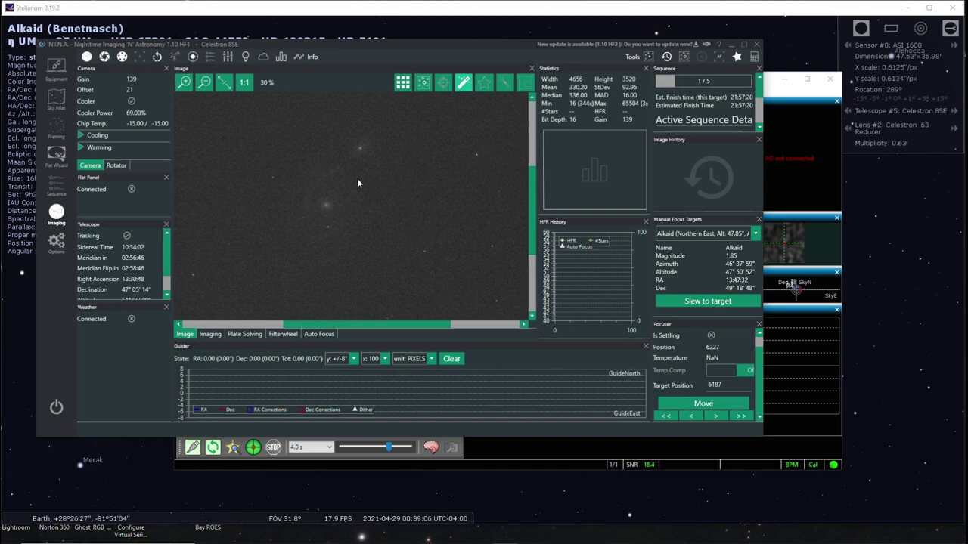
scroll(357, 182, "down", 1)
scroll(342, 168, "down", 2)
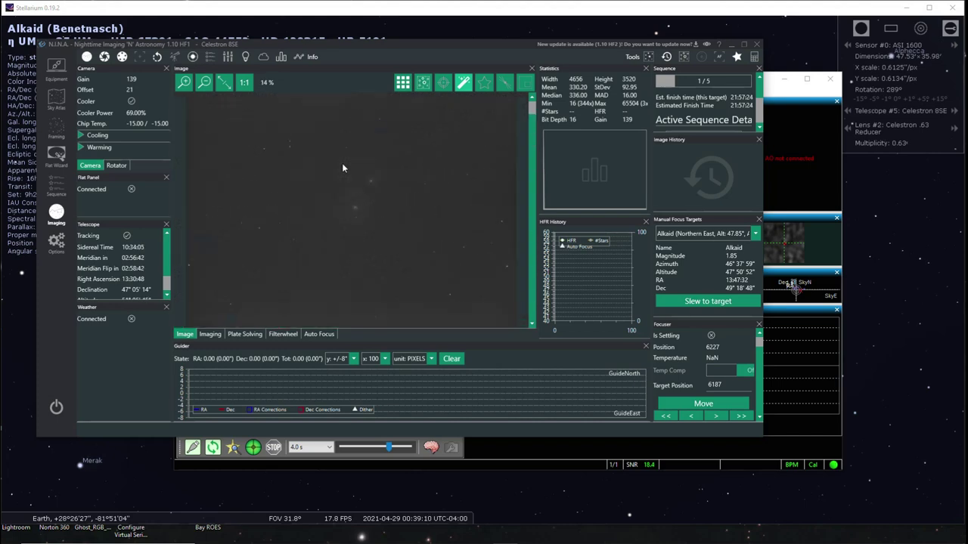
scroll(344, 169, "down", 1)
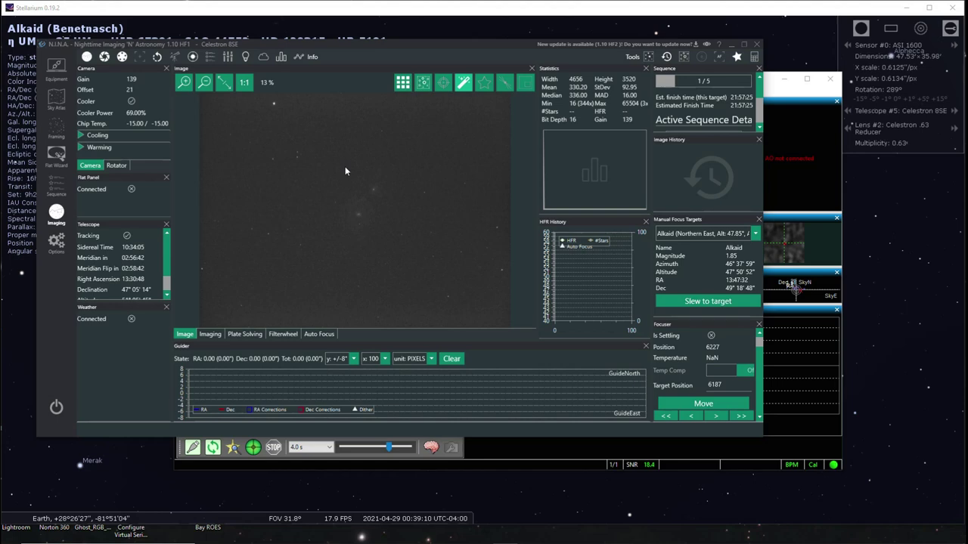
Run the M 51 Luminance, Red, Green, Blue and Ha sequence with PHD2 guiding at 4.0 s exposures
left_click(58, 185)
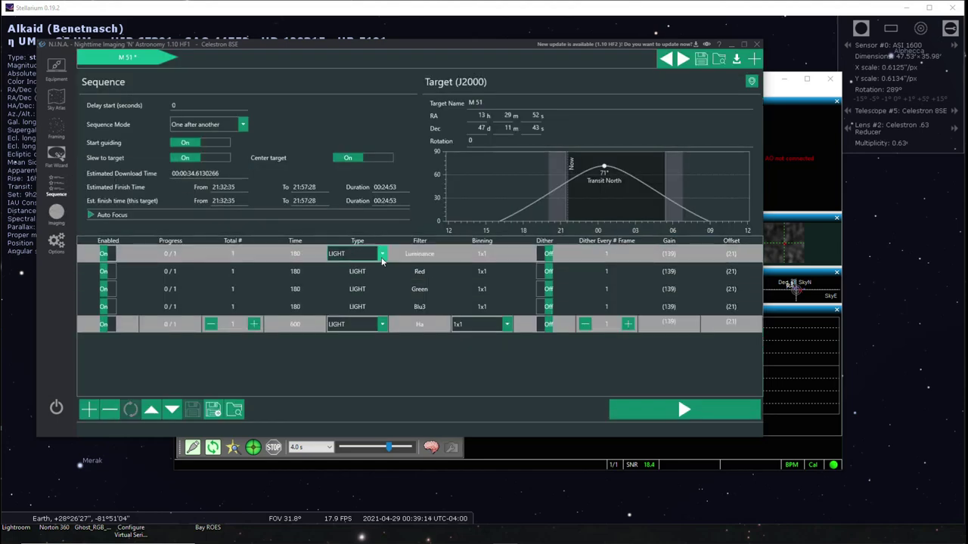
left_click(685, 411)
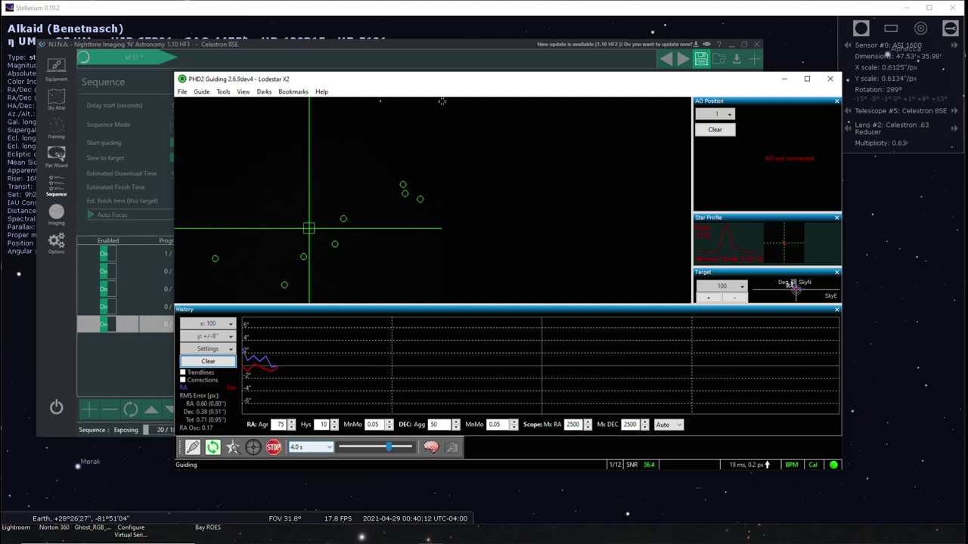
Bring N.I.N.A. in front of PHD2 to see the first 180 s Luminance frame (174 stars, HFR 3.66)
left_click(481, 69)
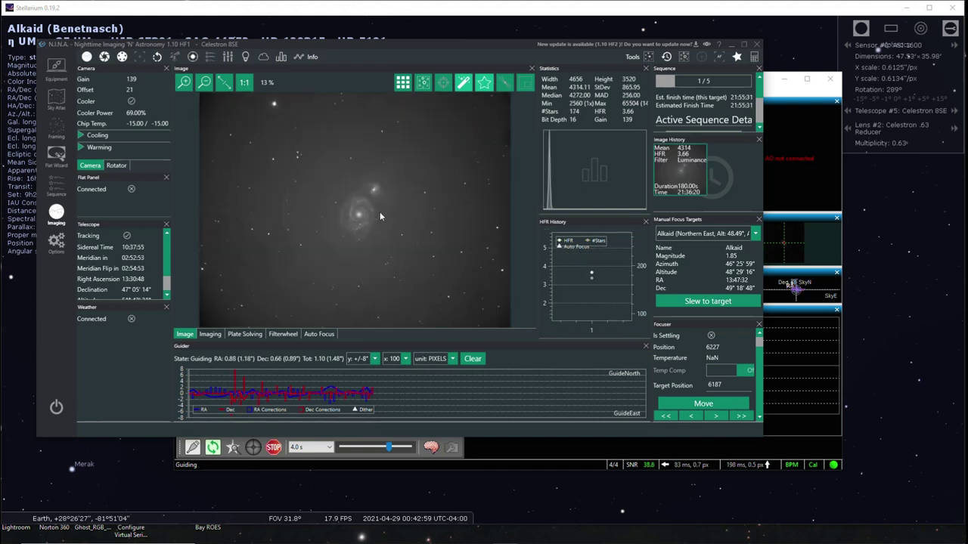
Zoom into the galaxy on the captured Luminance frame, then back out to fit
scroll(381, 216, "up", 4)
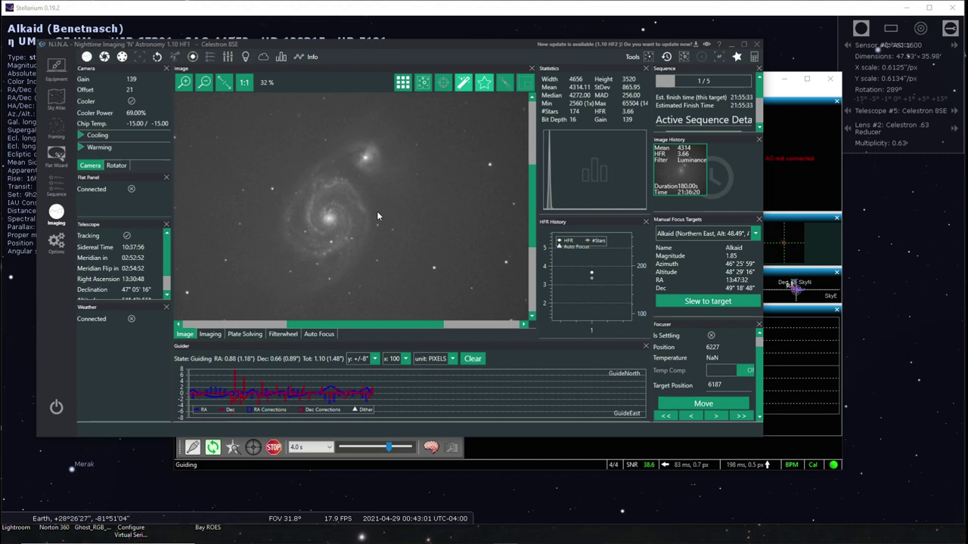
scroll(348, 202, "up", 1)
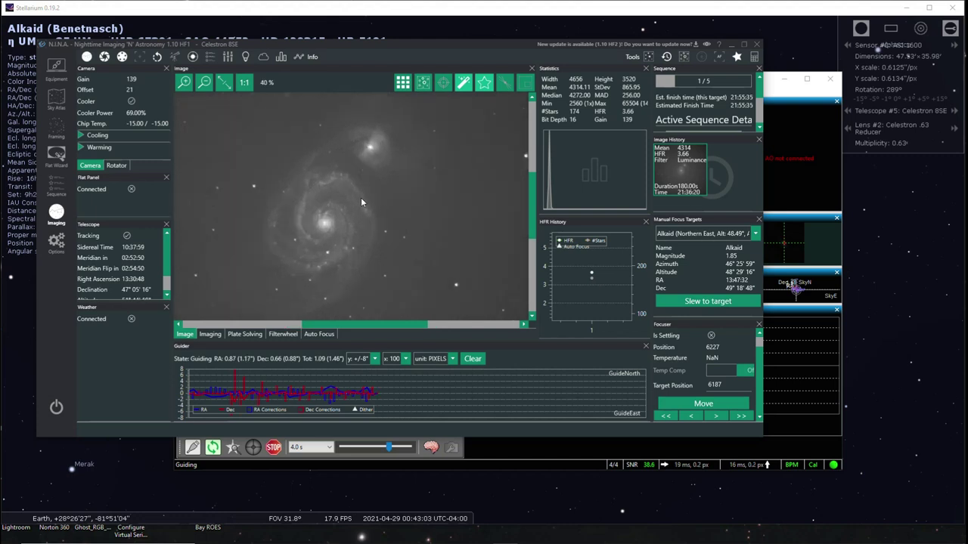
scroll(365, 194, "up", 2)
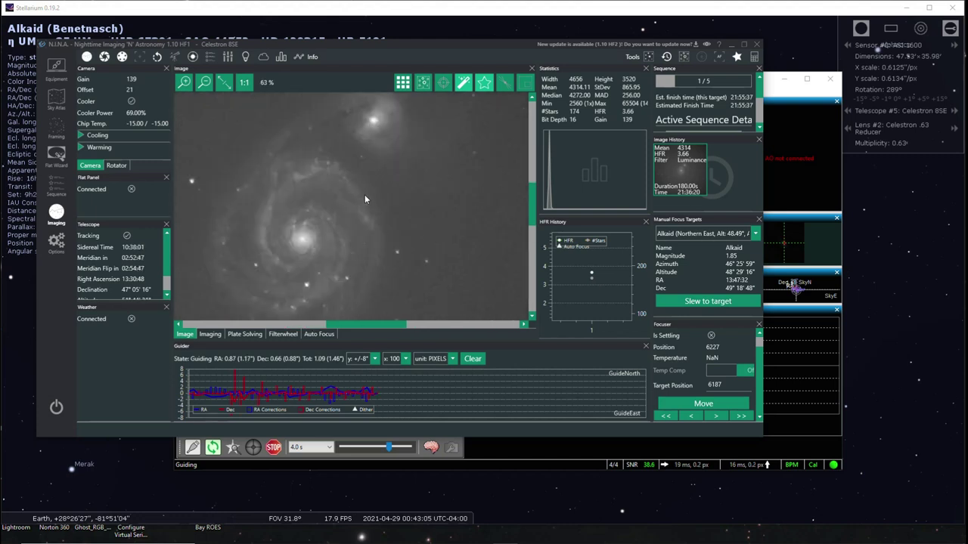
scroll(360, 197, "down", 4)
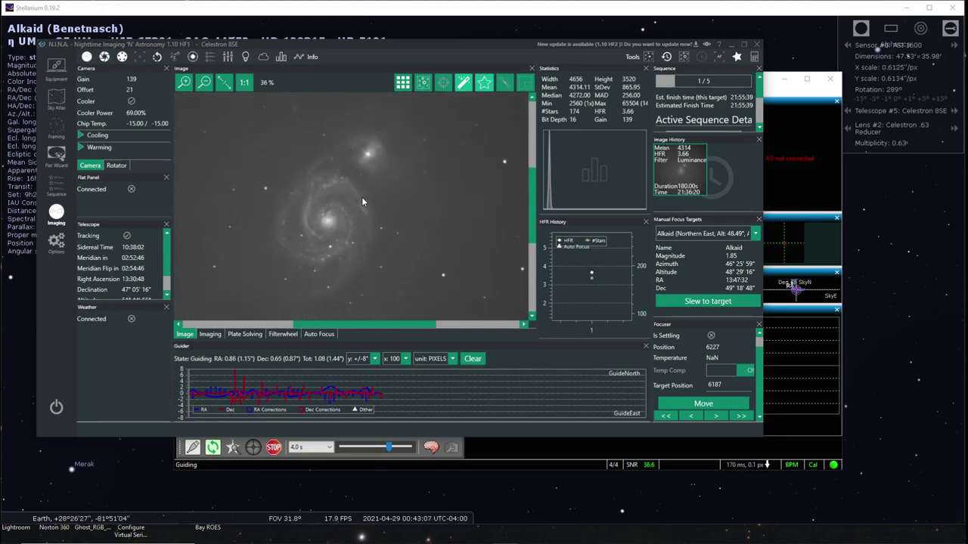
scroll(360, 197, "down", 1)
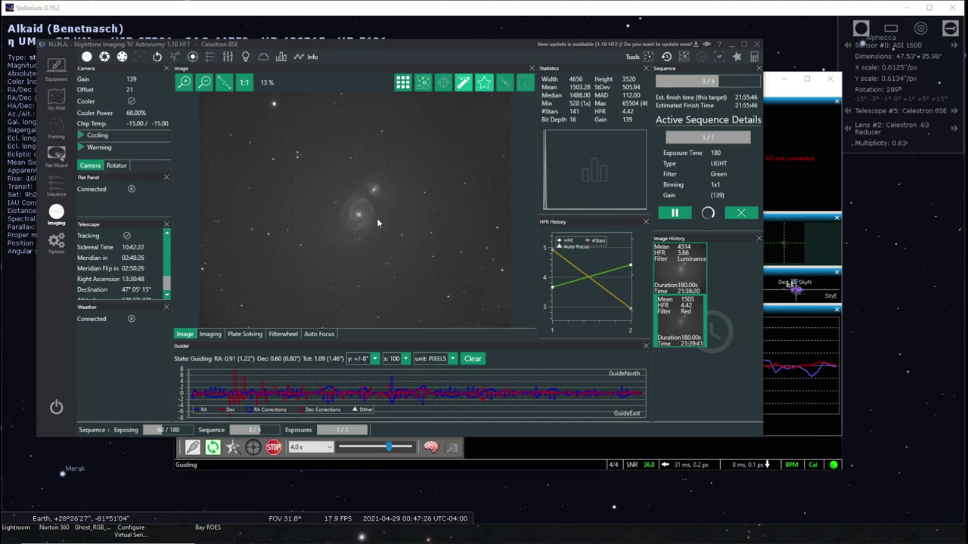
Zoom in and out on the latest M 51 frame while Green and Blue are captured
scroll(380, 218, "up", 3)
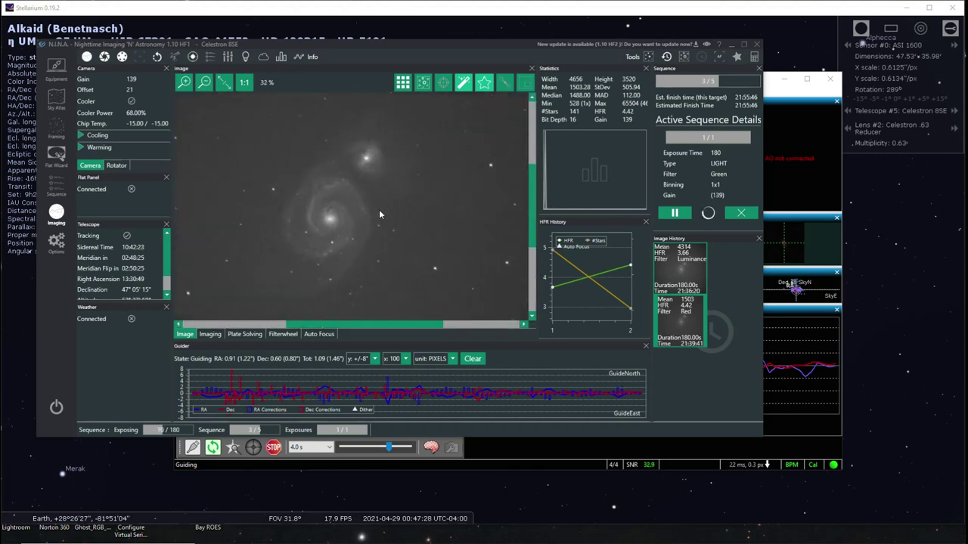
scroll(378, 201, "down", 3)
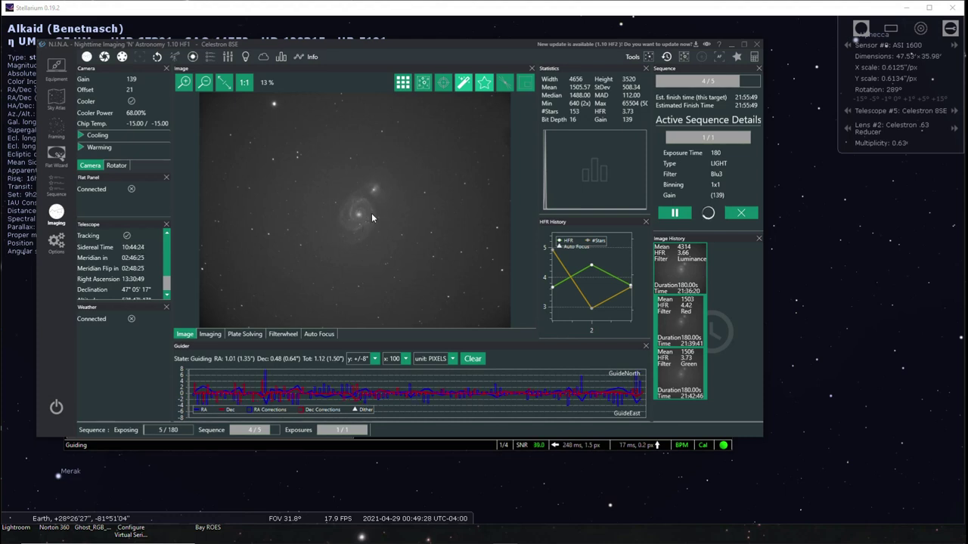
scroll(372, 213, "up", 2)
scroll(372, 213, "up", 2)
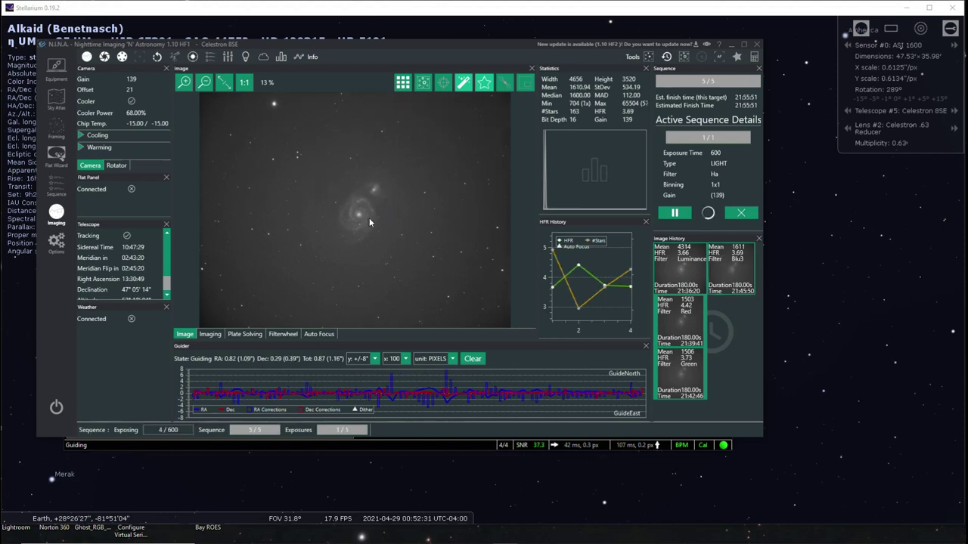
Zoom in and out on the M 51 image while the 600 s Ha exposure completes
scroll(376, 216, "up", 5)
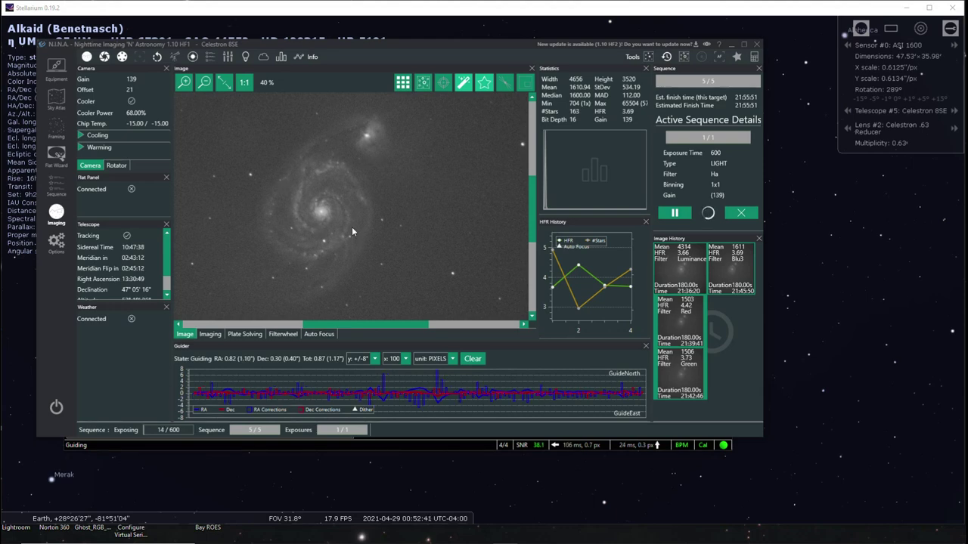
scroll(349, 226, "down", 3)
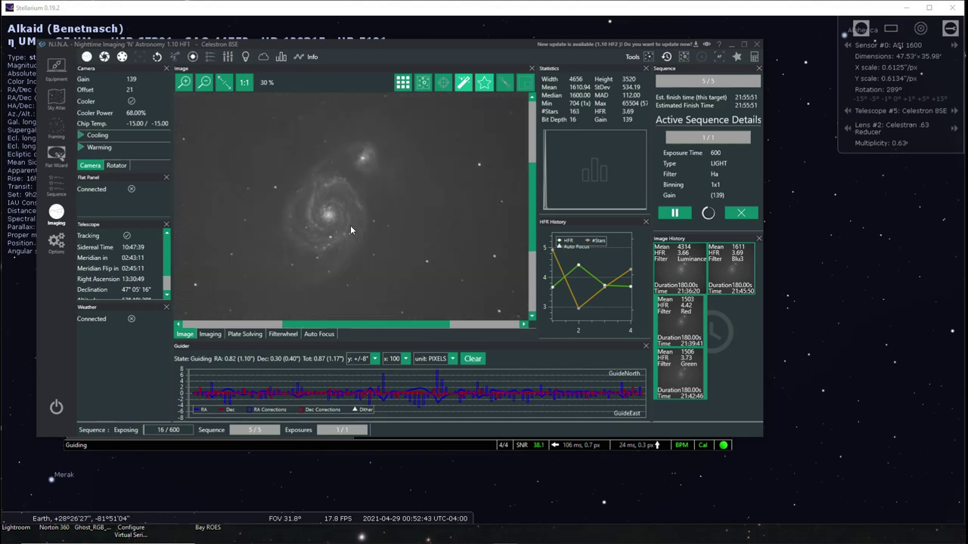
scroll(351, 225, "down", 1)
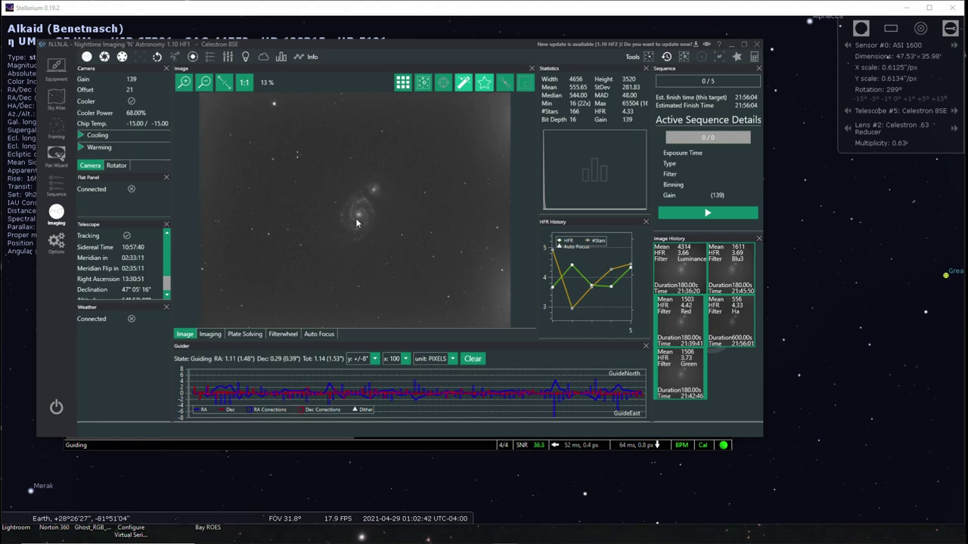
Zoom repeatedly on the finished Ha frame (166 stars, HFR 4.33), ending at fit-to-window
scroll(357, 222, "up", 3)
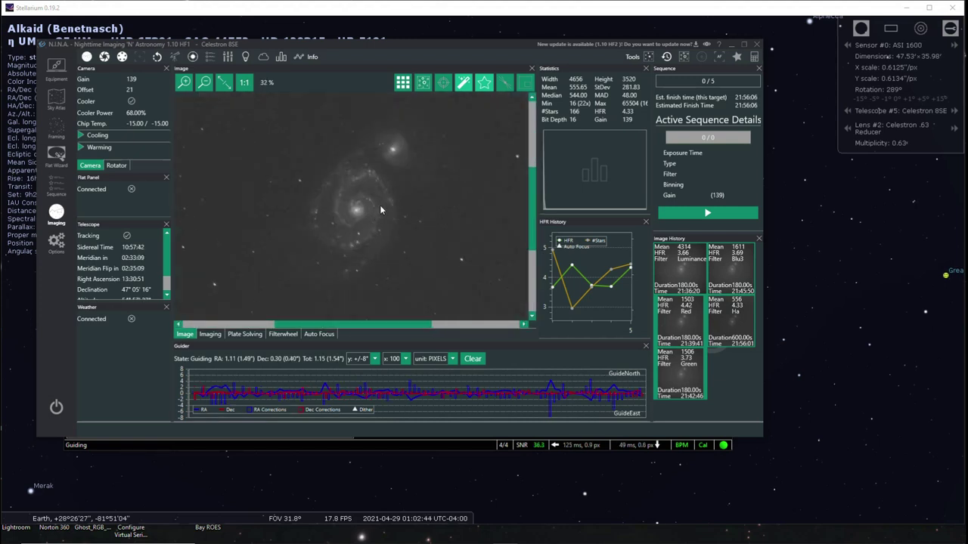
scroll(380, 210, "up", 1)
scroll(381, 209, "down", 2)
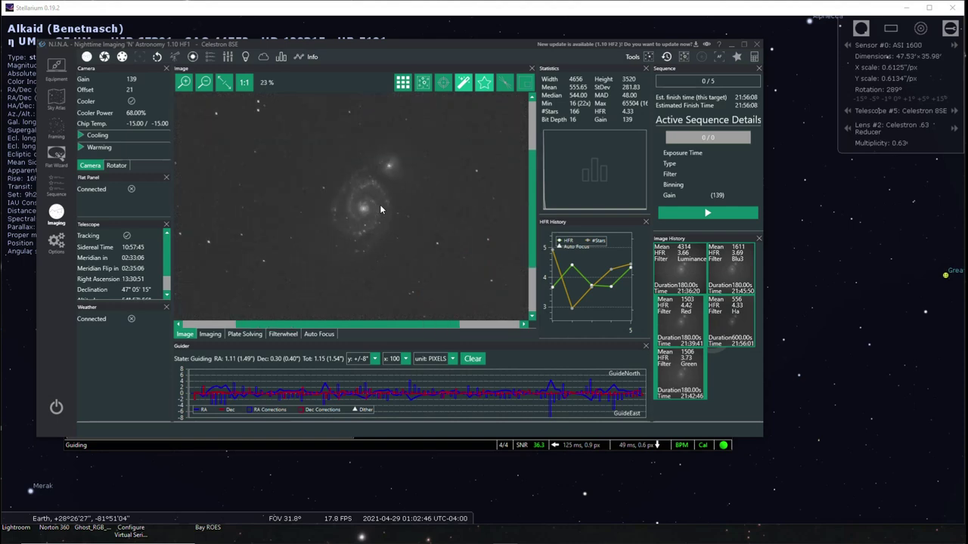
scroll(377, 205, "up", 1)
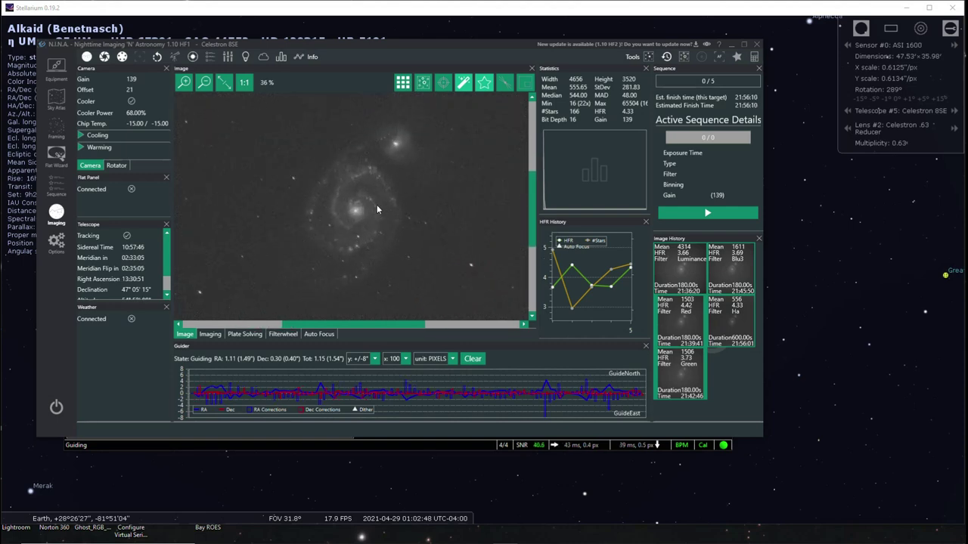
scroll(366, 206, "up", 1)
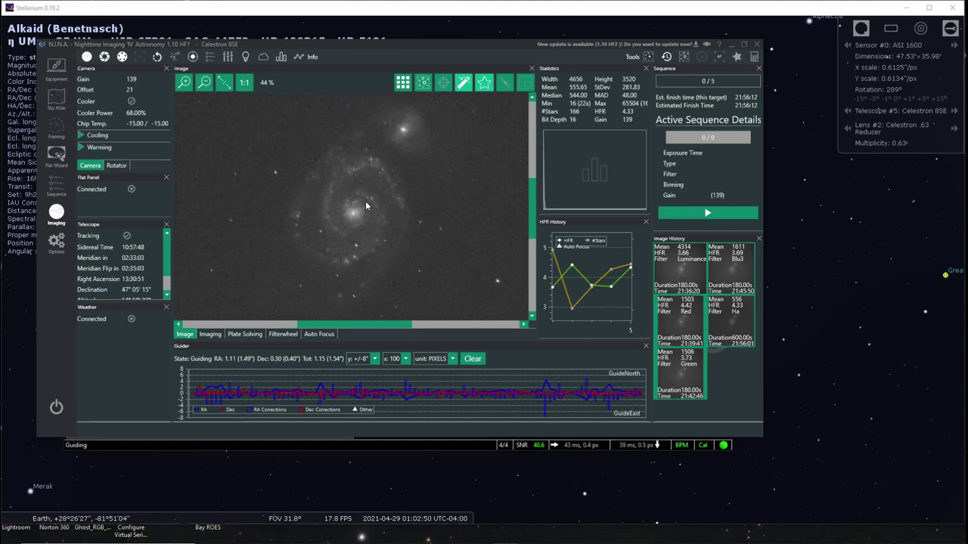
scroll(365, 204, "down", 1)
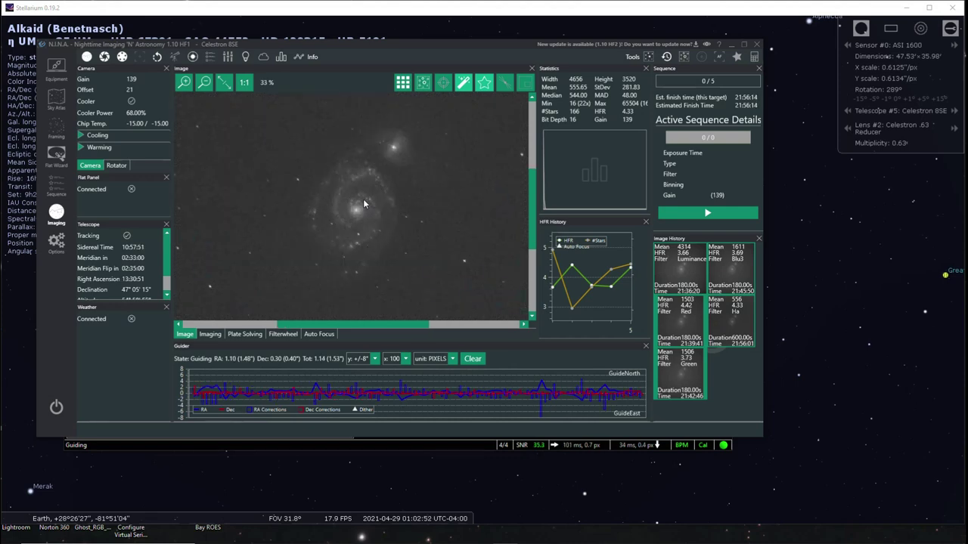
scroll(363, 203, "down", 1)
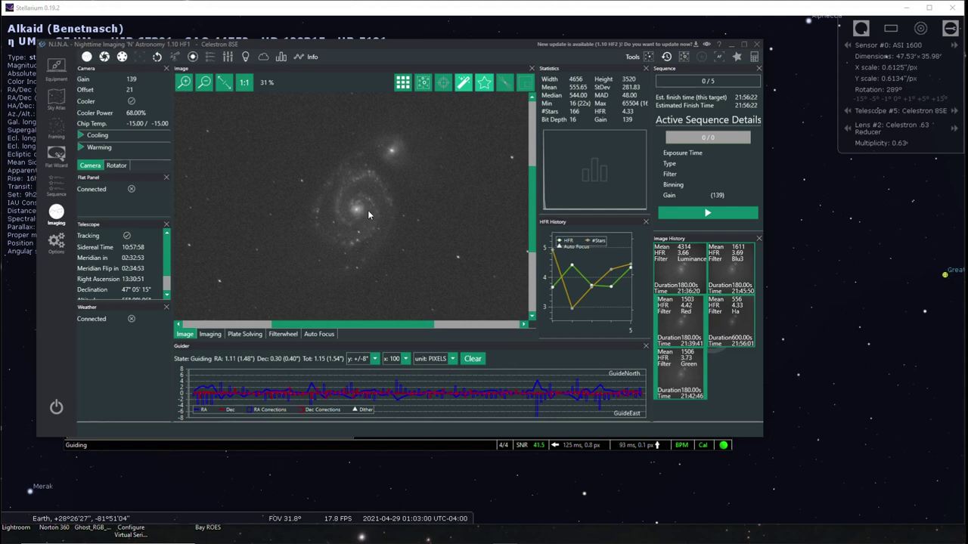
scroll(368, 211, "up", 1)
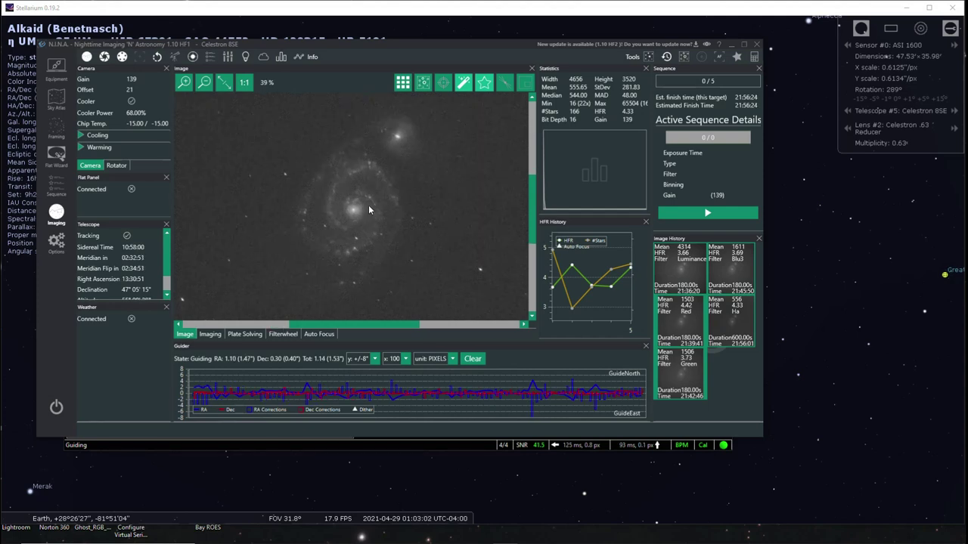
scroll(369, 210, "down", 1)
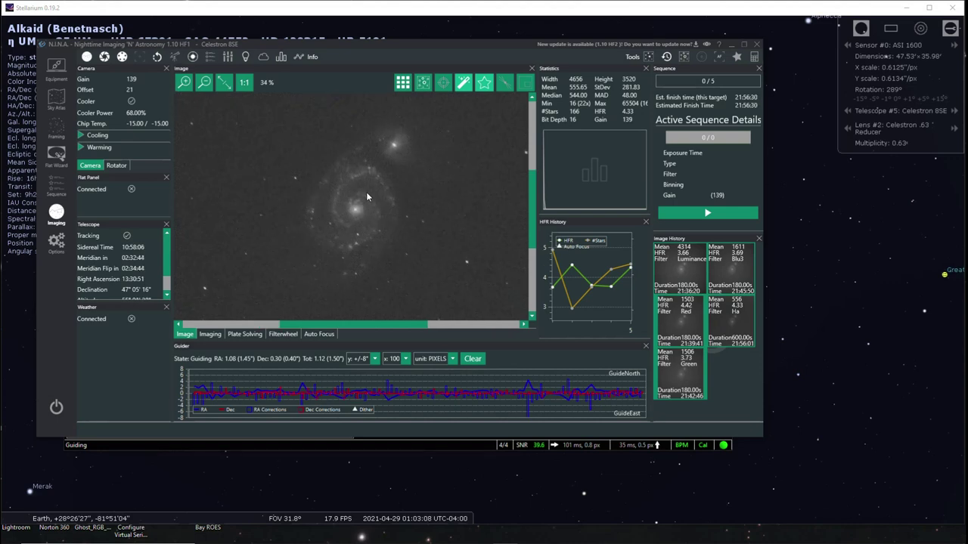
scroll(369, 196, "down", 1)
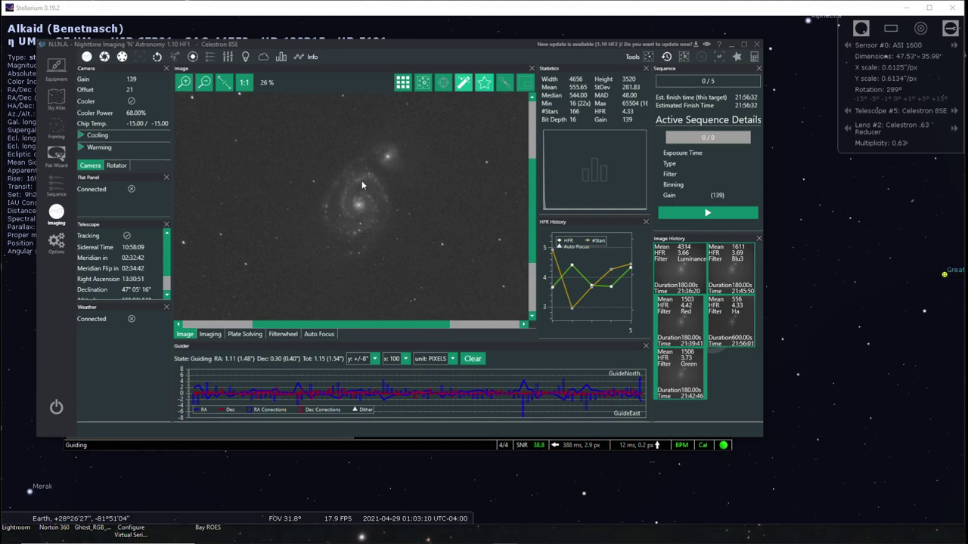
scroll(364, 184, "down", 1)
scroll(369, 206, "down", 1)
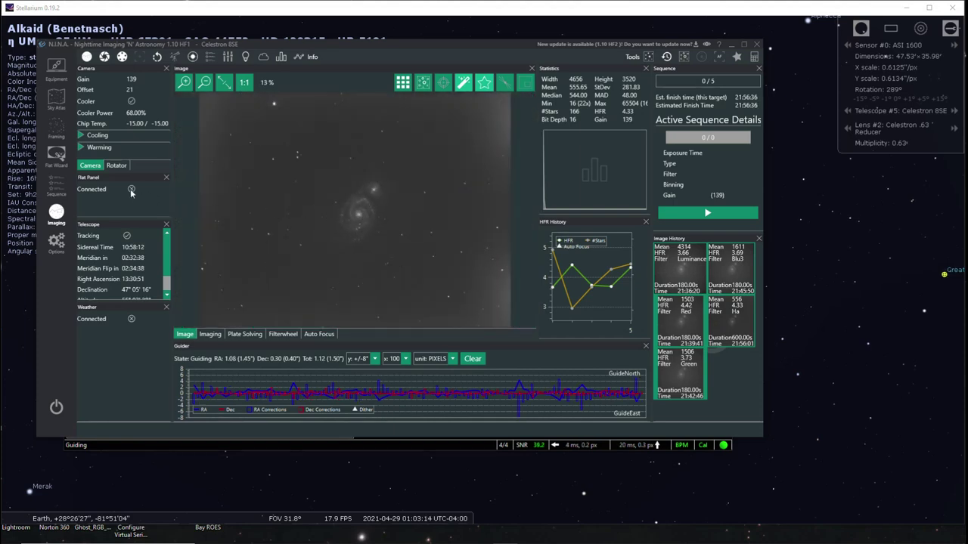
Show the M 51 sequence table to check all five exposure rows read 1/1
left_click(61, 185)
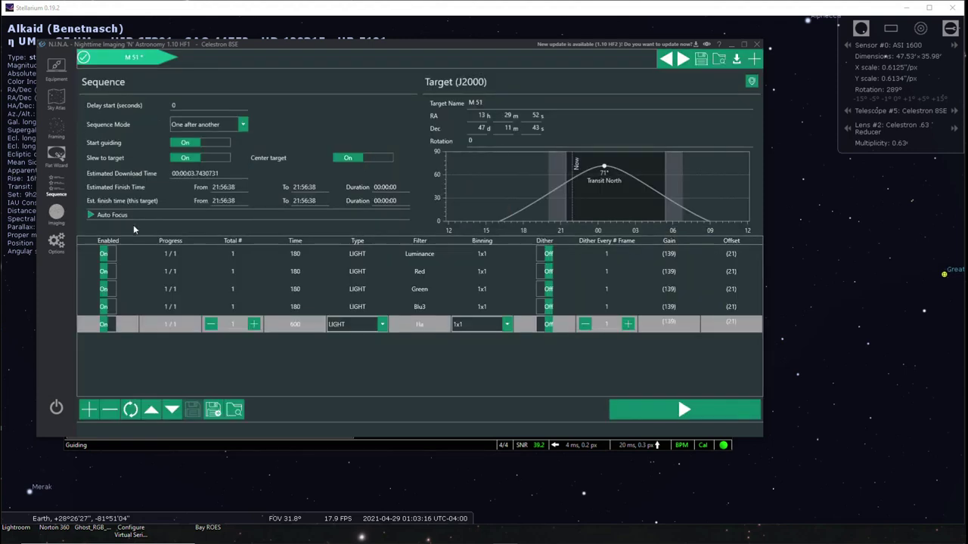